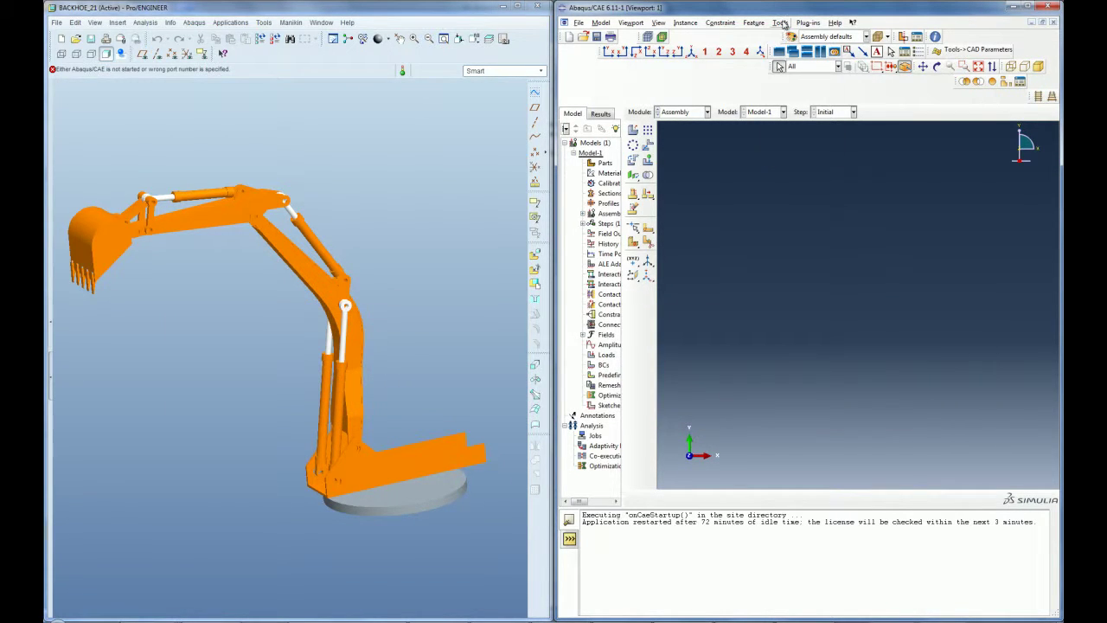
# Enable the Pro/ENGINEER associative connection with an auto-assigned port, 49178
pyautogui.click(781, 23)
pyautogui.moveTo(803, 130)
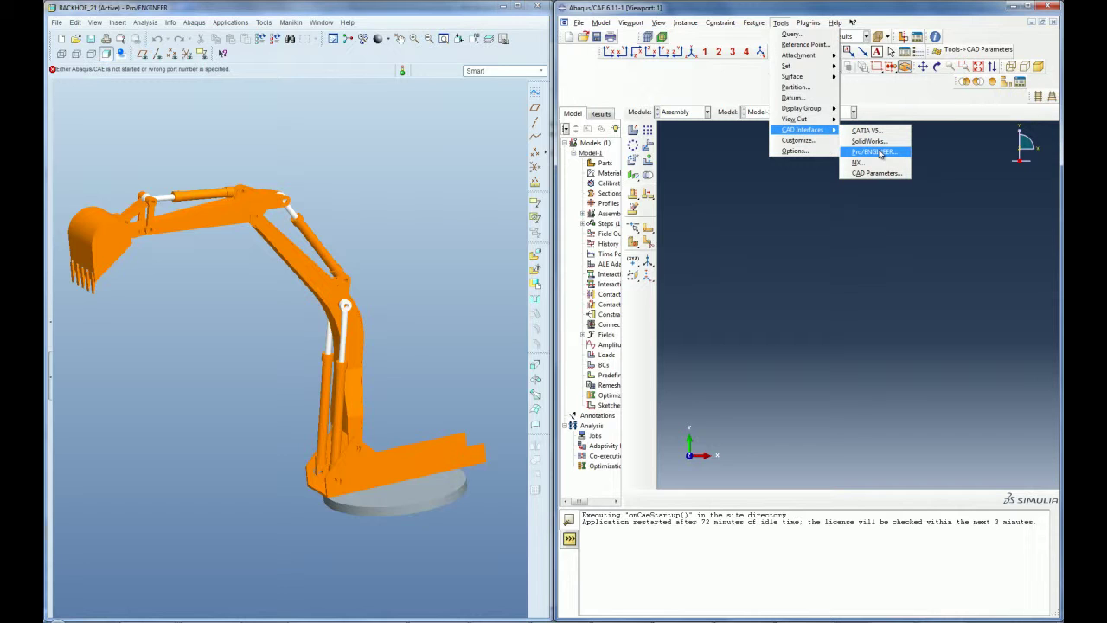
pyautogui.click(880, 153)
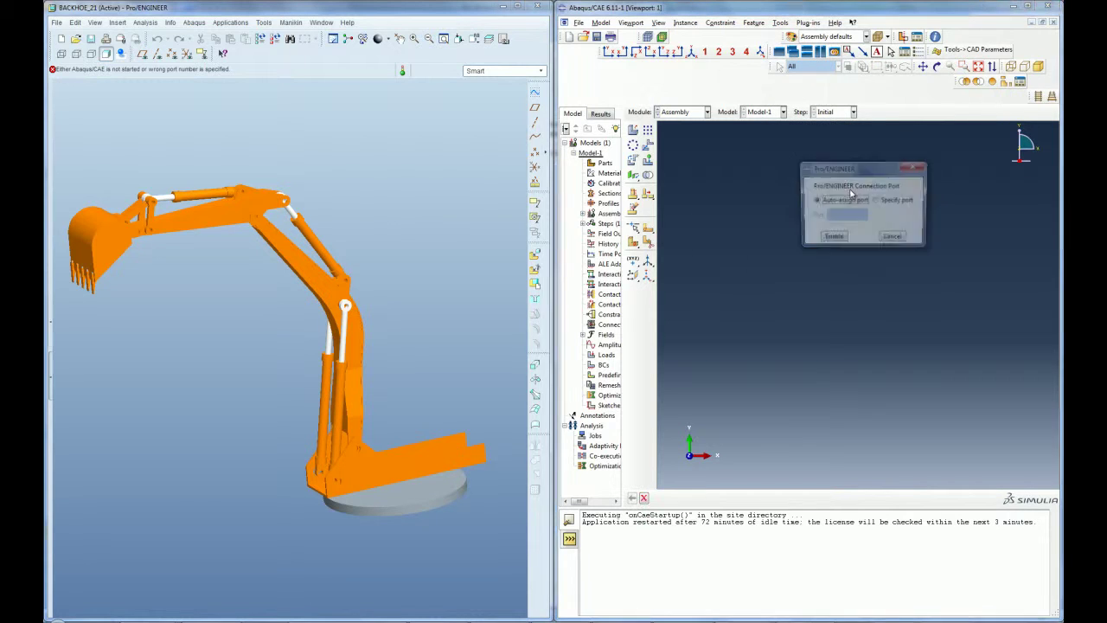
pyautogui.click(834, 239)
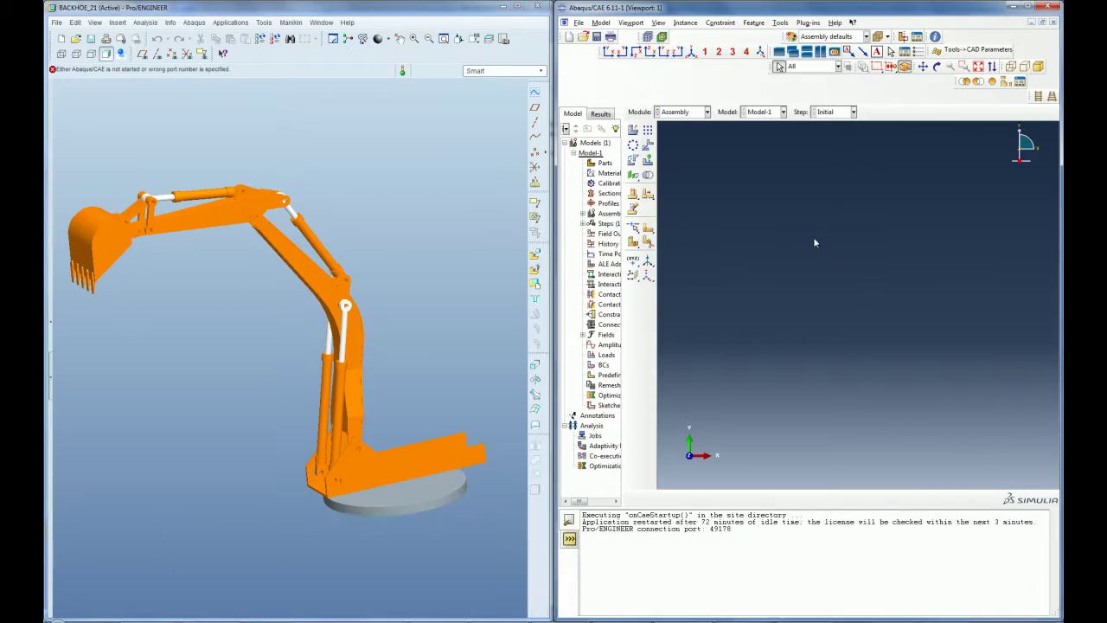
pyautogui.click(194, 23)
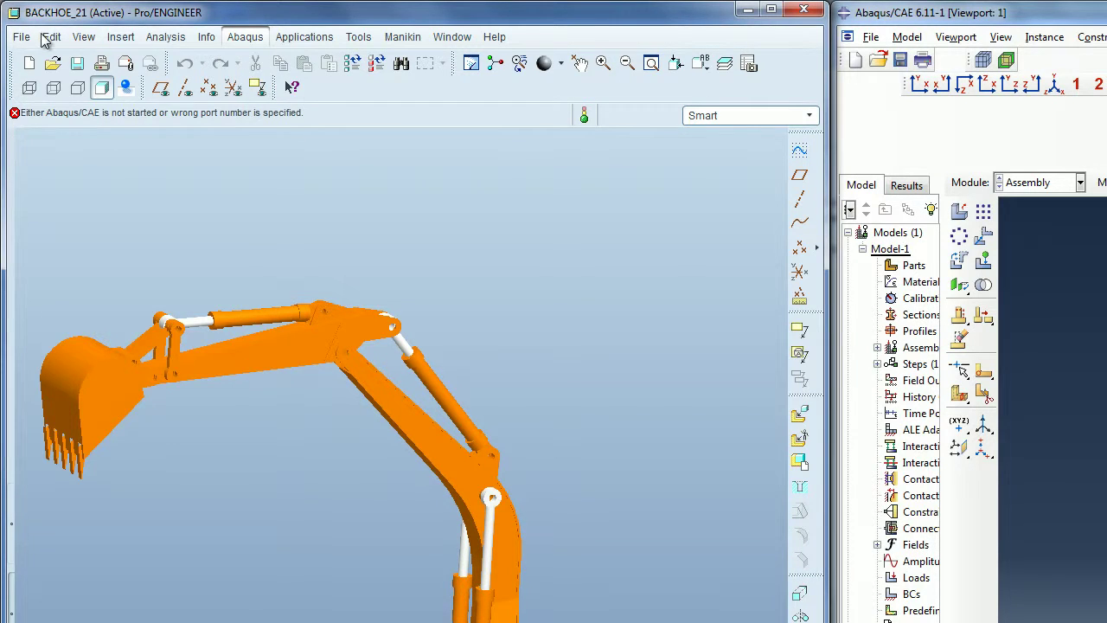
# Start the Export to ABAQUS translation with Solid, Quilt and DtmCrv geometry included
pyautogui.click(21, 37)
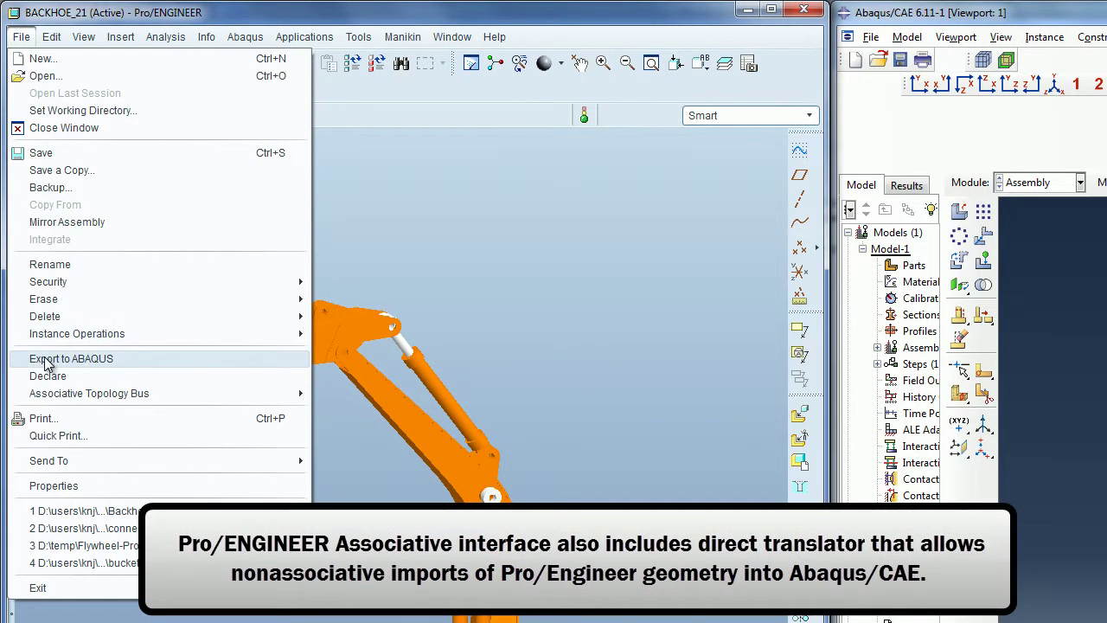
pyautogui.click(169, 362)
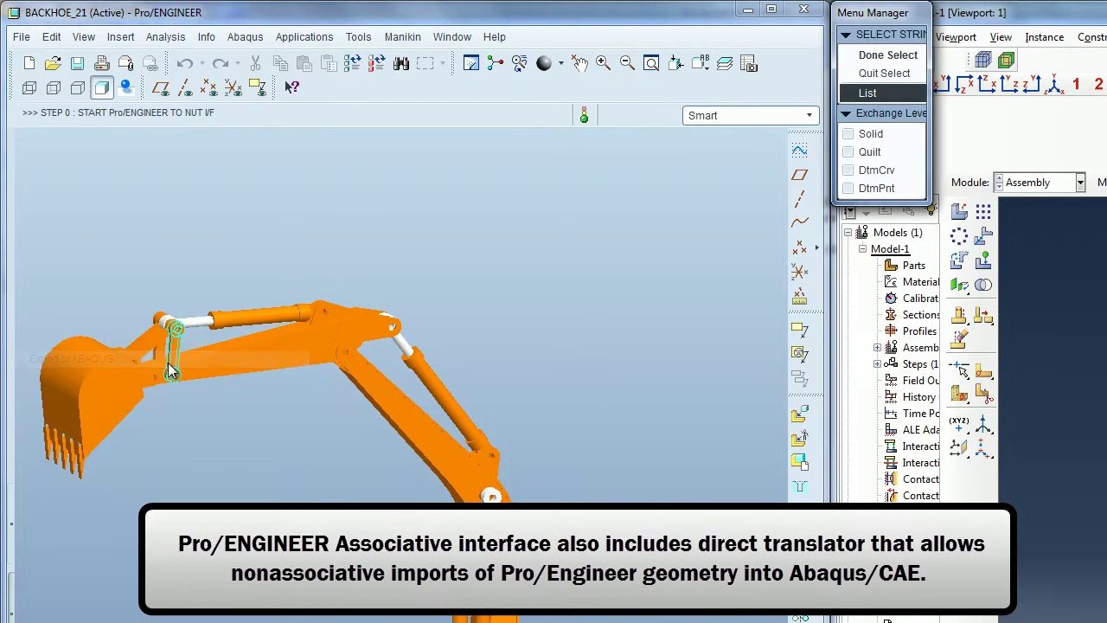
pyautogui.click(866, 133)
pyautogui.click(865, 151)
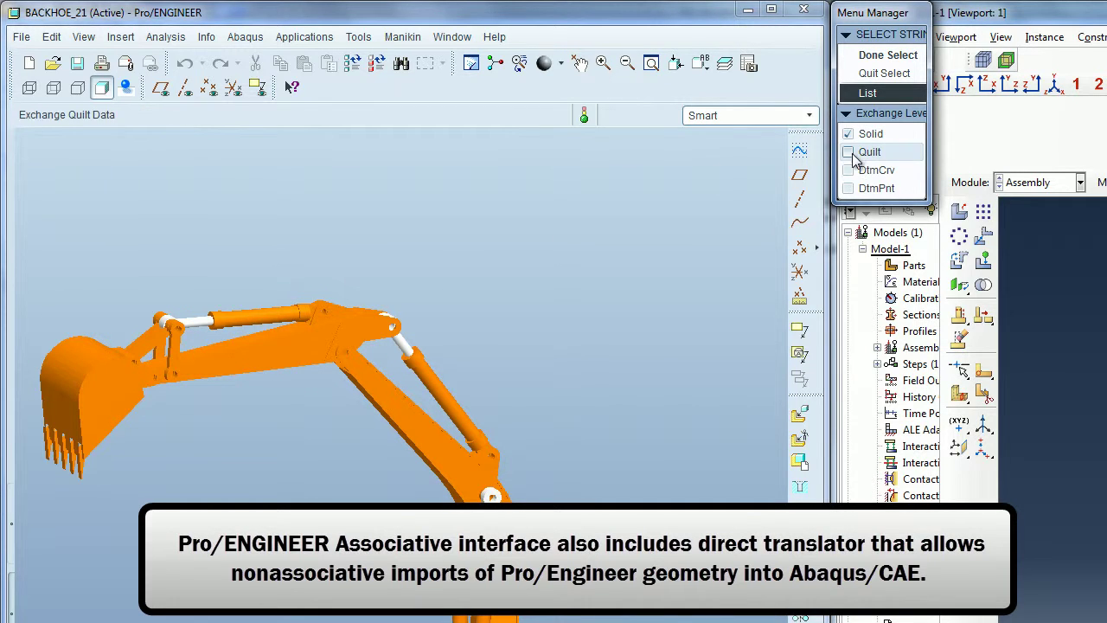
pyautogui.click(866, 170)
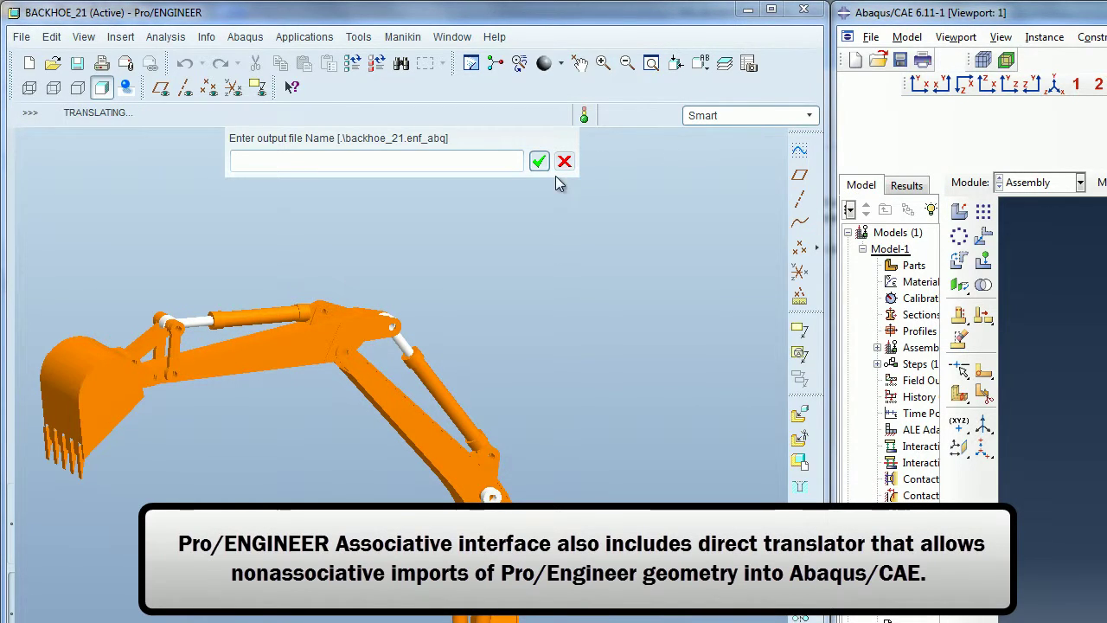
# Write backhoe_21.enf_abq, overwriting the existing file, using the default coordinate system
pyautogui.click(538, 162)
pyautogui.click(538, 162)
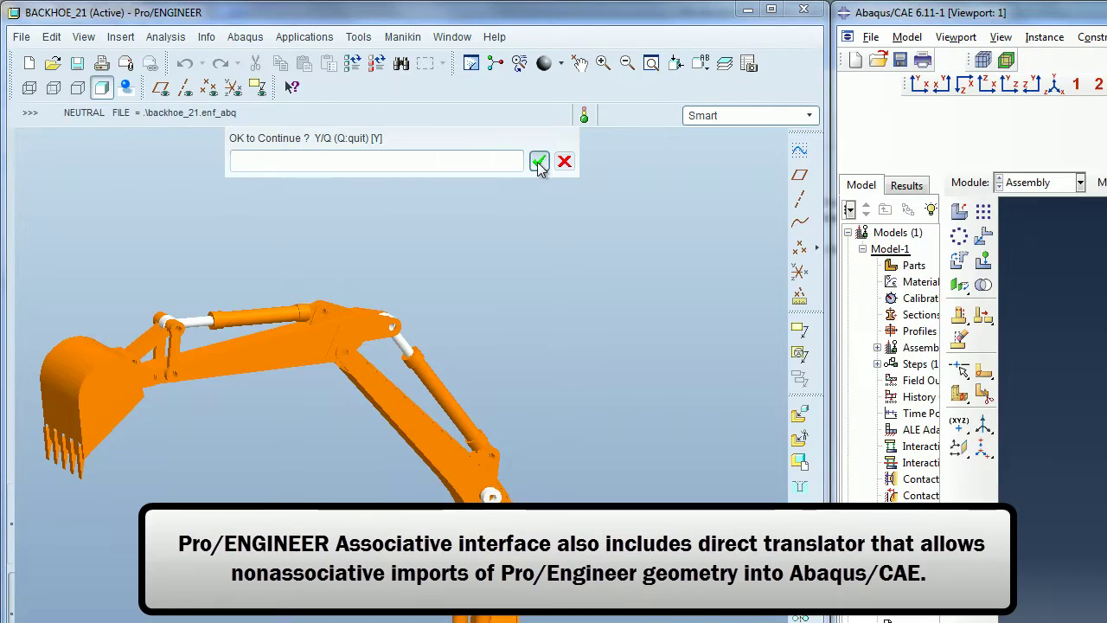
pyautogui.click(373, 106)
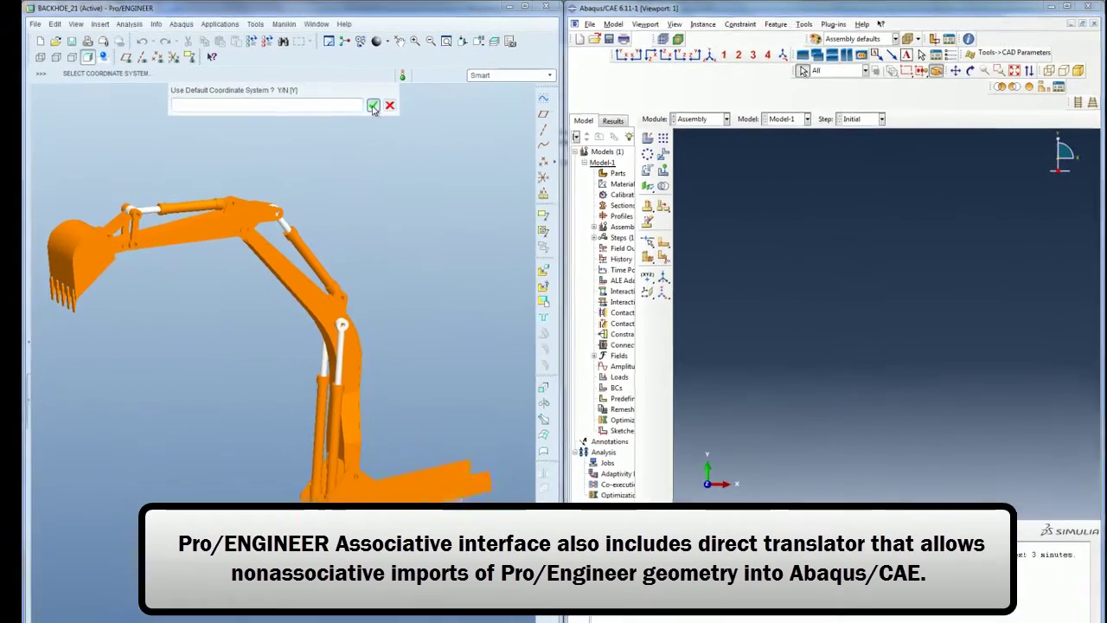
pyautogui.click(373, 106)
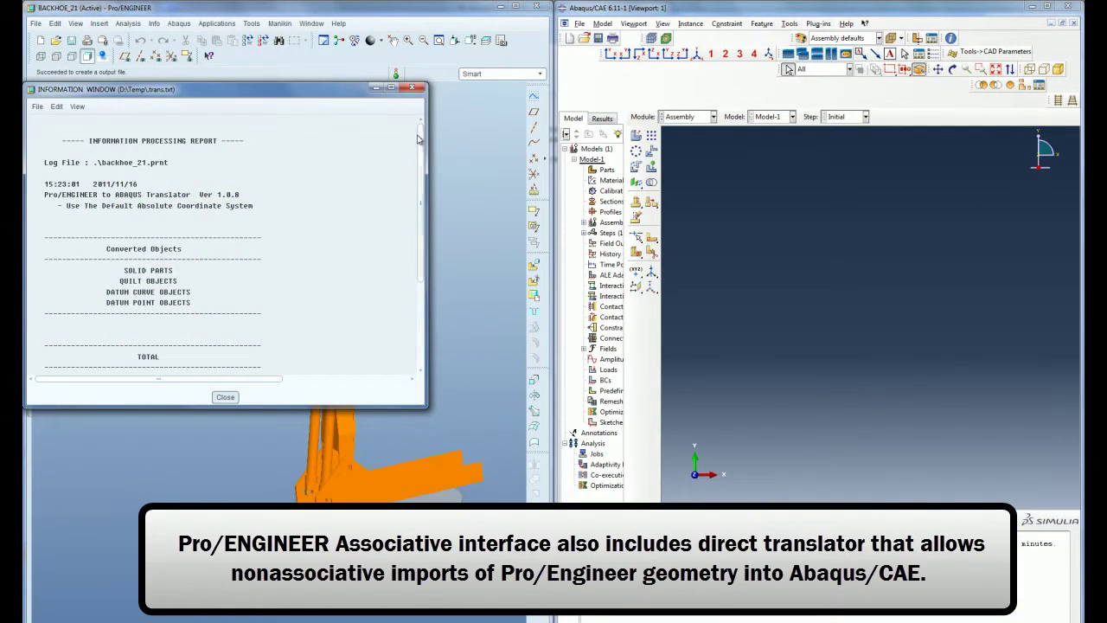
pyautogui.moveTo(422, 204); pyautogui.dragTo(422, 285)
pyautogui.click(227, 397)
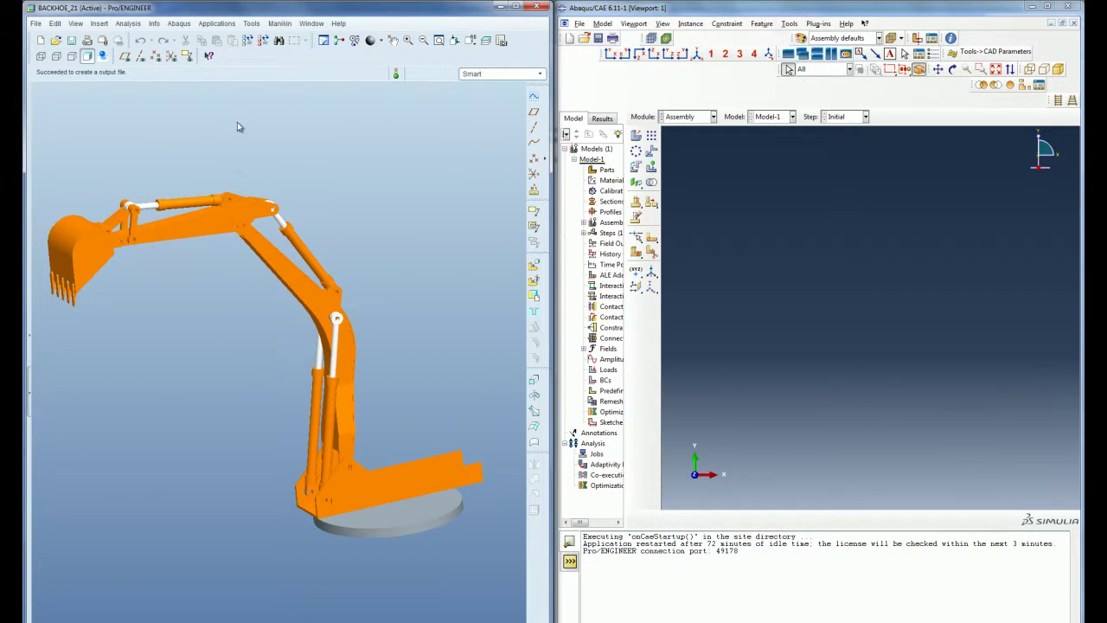
# Open the backhoe assembly in Abaqus/CAE with the default coordinate system, giving 13 parts and 16 instances
pyautogui.click(191, 26)
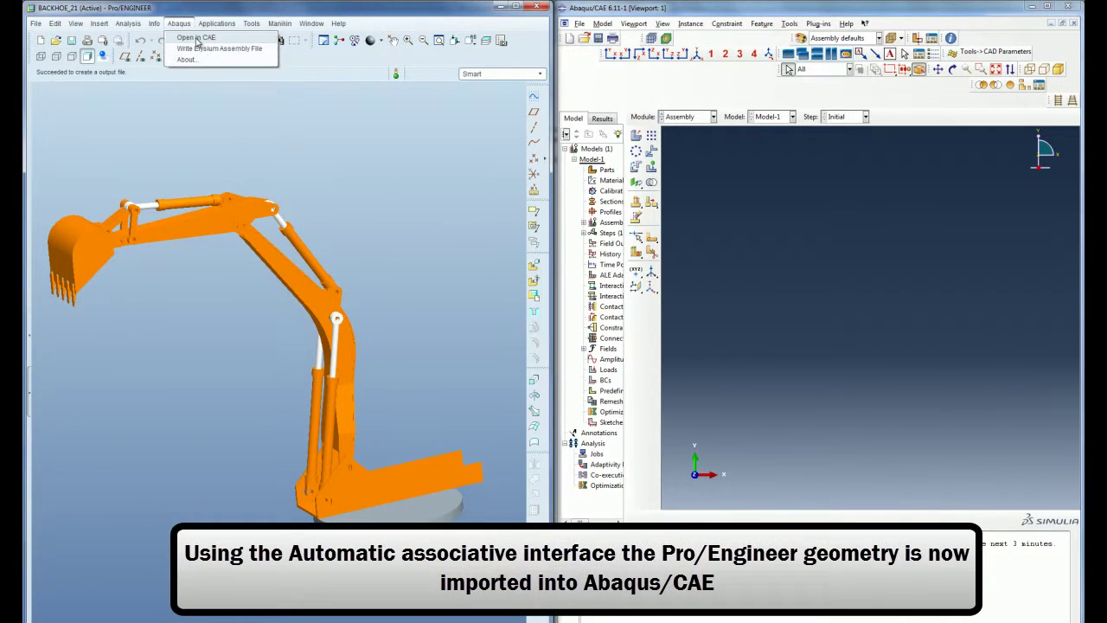
pyautogui.click(198, 43)
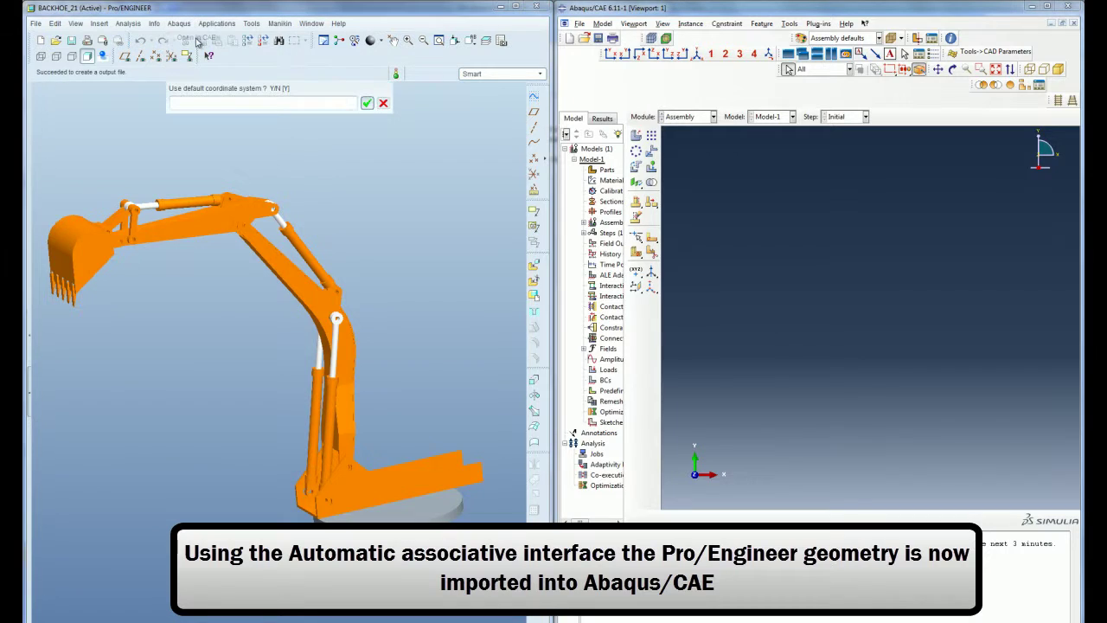
pyautogui.click(367, 104)
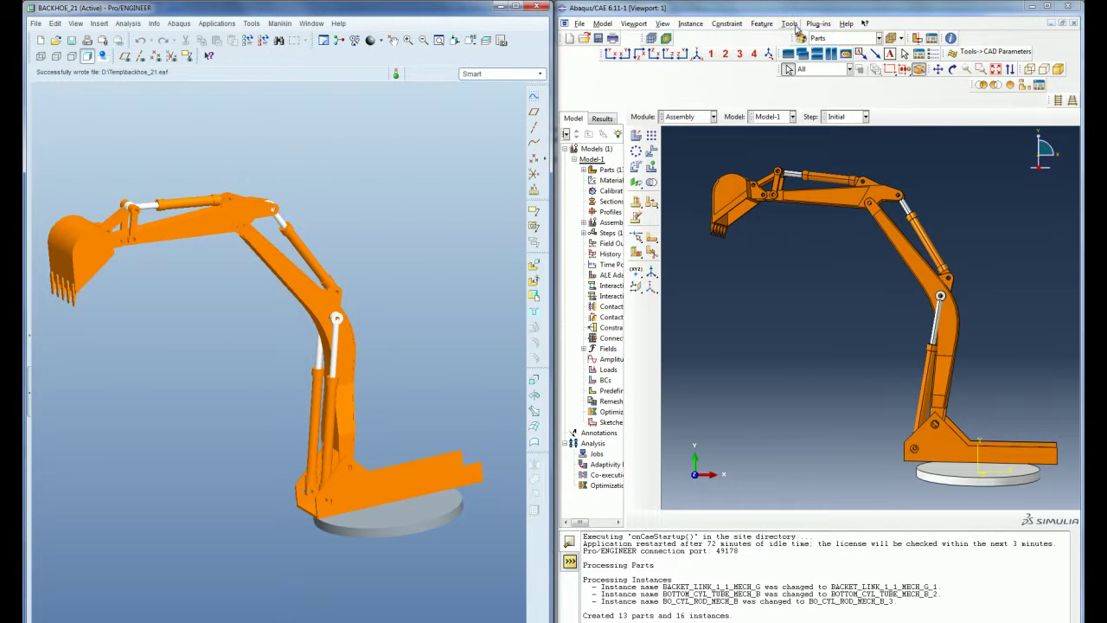
pyautogui.click(793, 24)
# Set the view manipulation mouse controls to mimic Pro/ENGINEER Wildfire
pyautogui.click(807, 153)
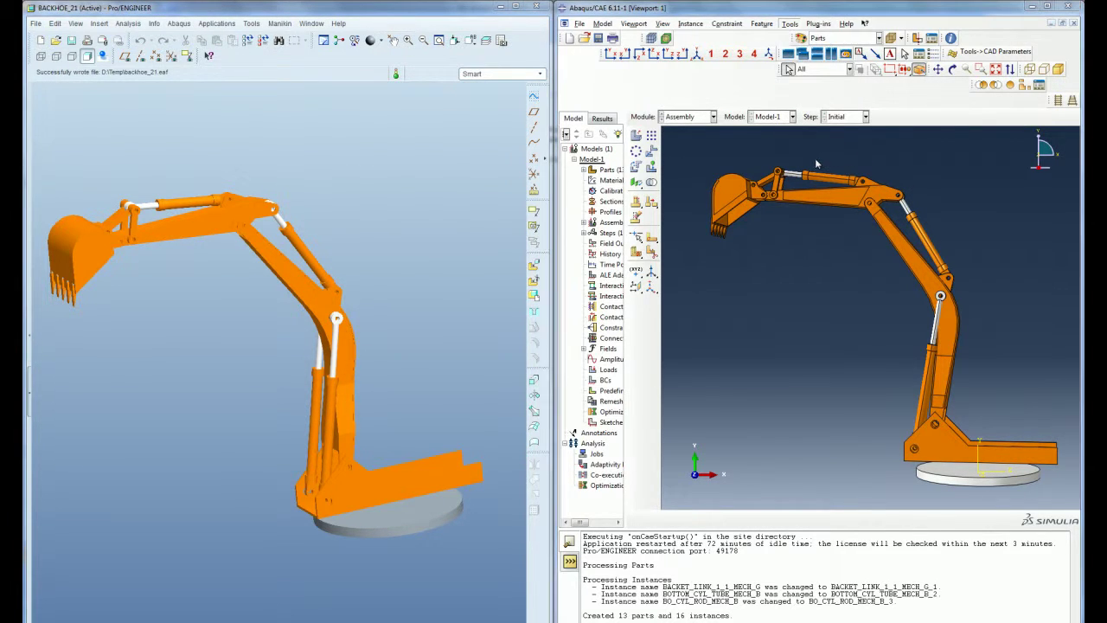
pyautogui.click(605, 240)
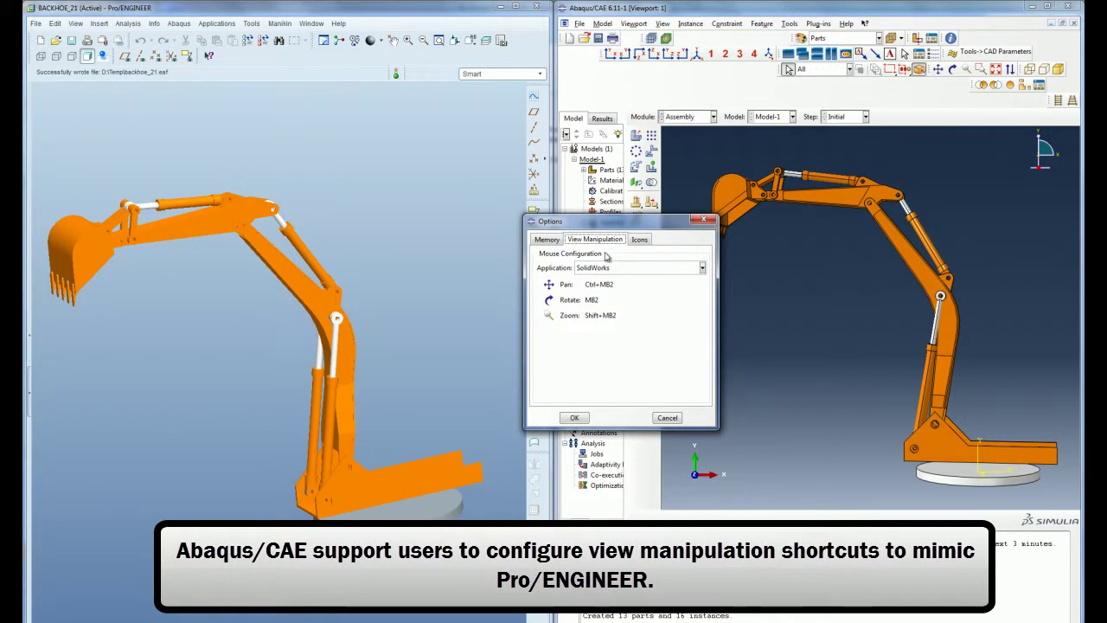
pyautogui.click(612, 270)
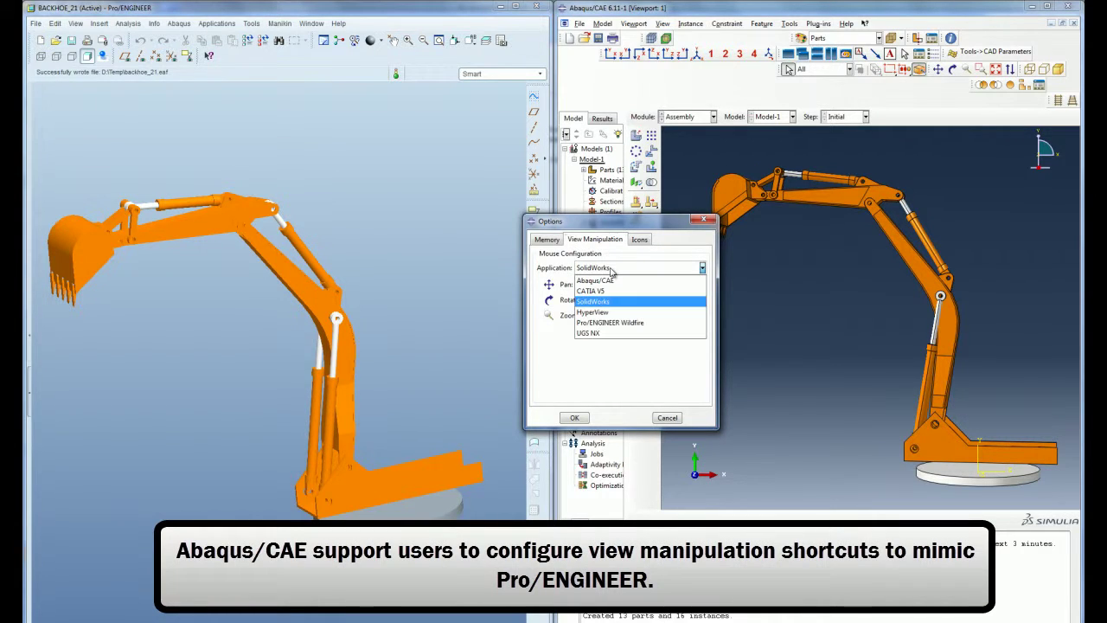
pyautogui.click(620, 324)
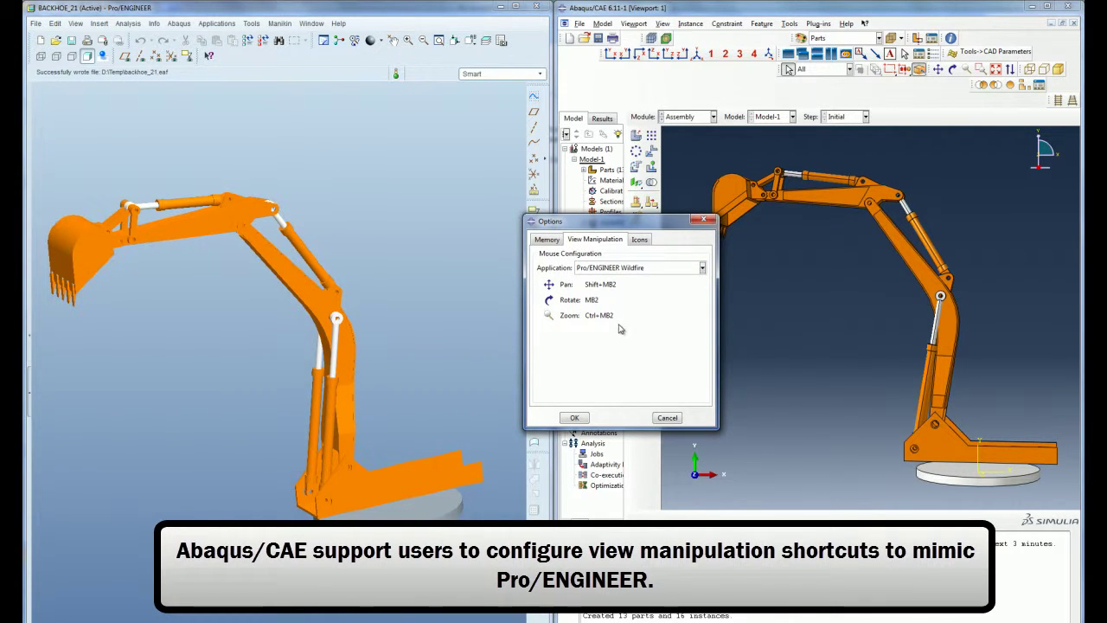
pyautogui.click(575, 418)
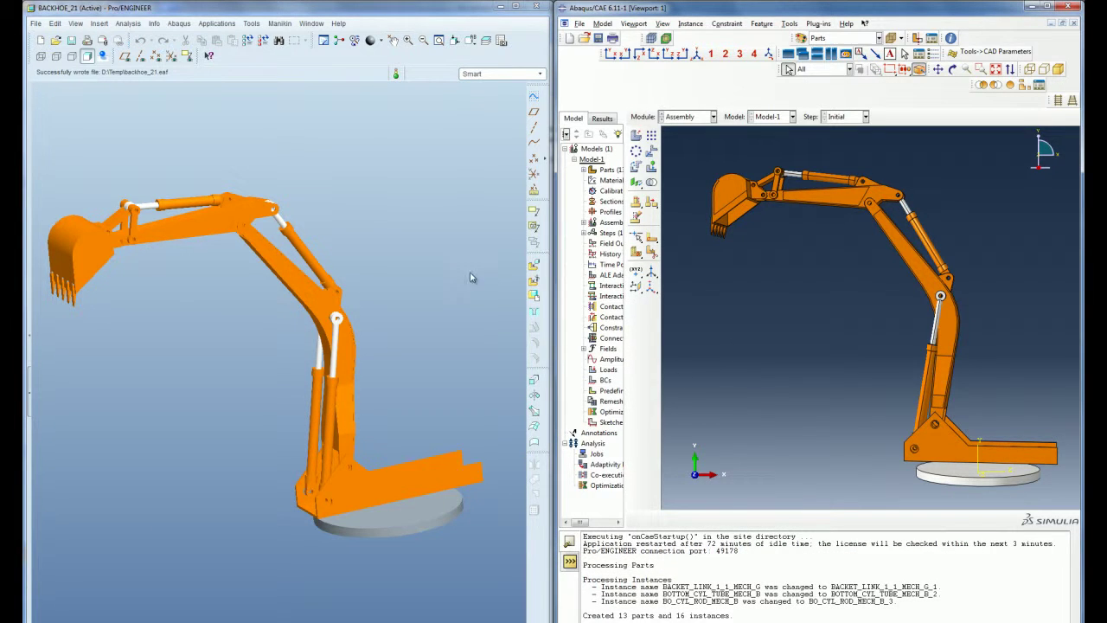
# Swing the backhoe bucket down into a new pose in Pro/ENGINEER
pyautogui.click(392, 41)
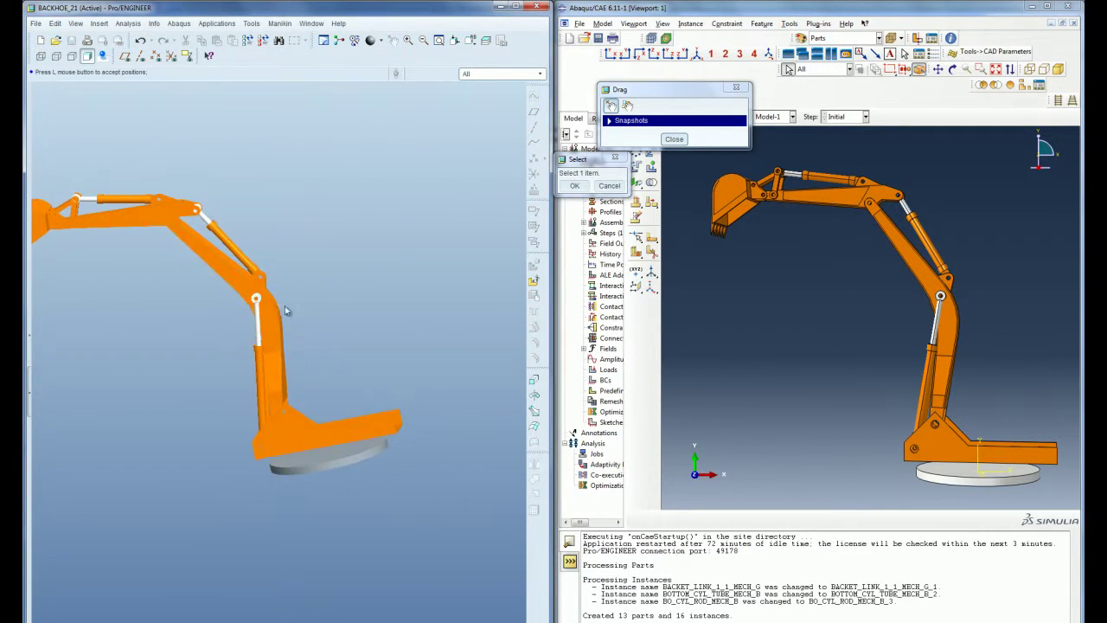
pyautogui.scroll(2, 130, 255)
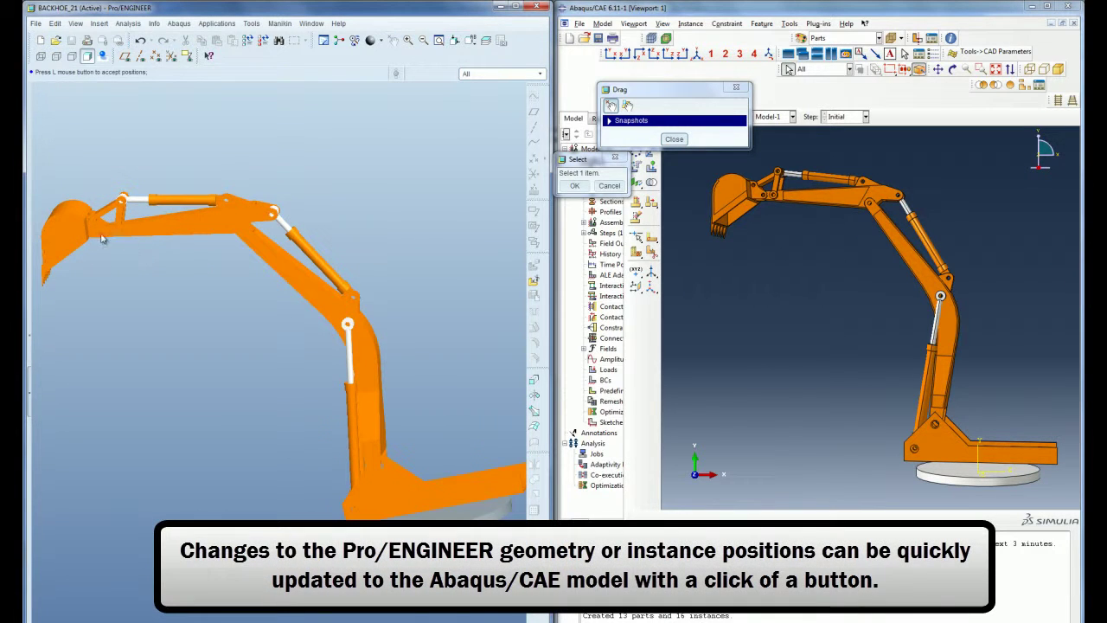
pyautogui.click(73, 244)
pyautogui.scroll(-2, 104, 259)
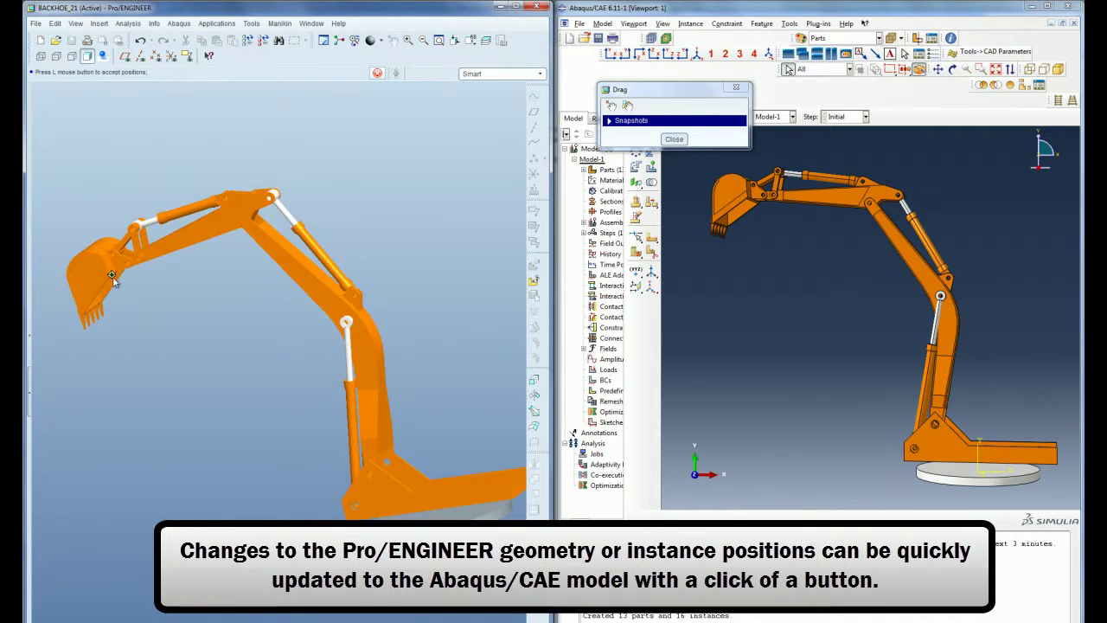
pyautogui.moveTo(129, 268); pyautogui.dragTo(202, 301, button='middle')
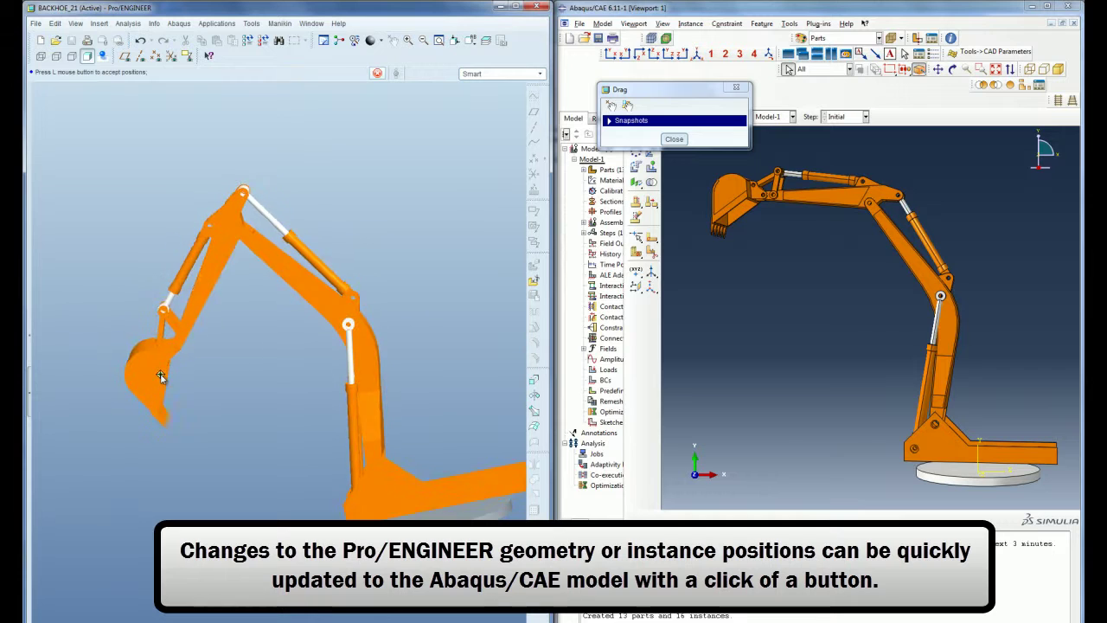
pyautogui.click(160, 374)
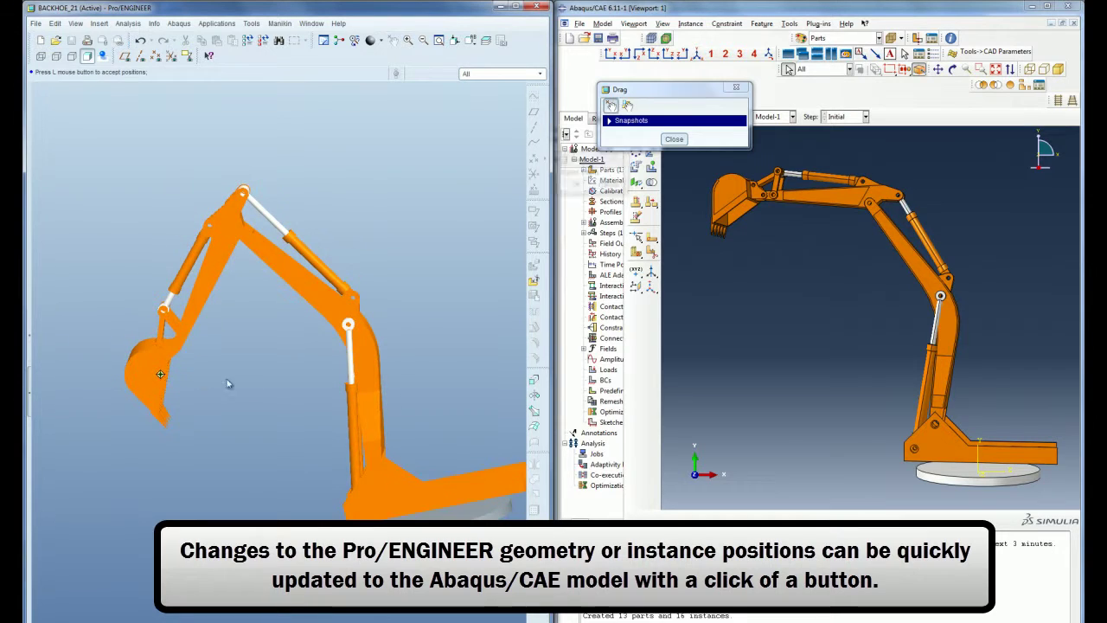
pyautogui.click(674, 138)
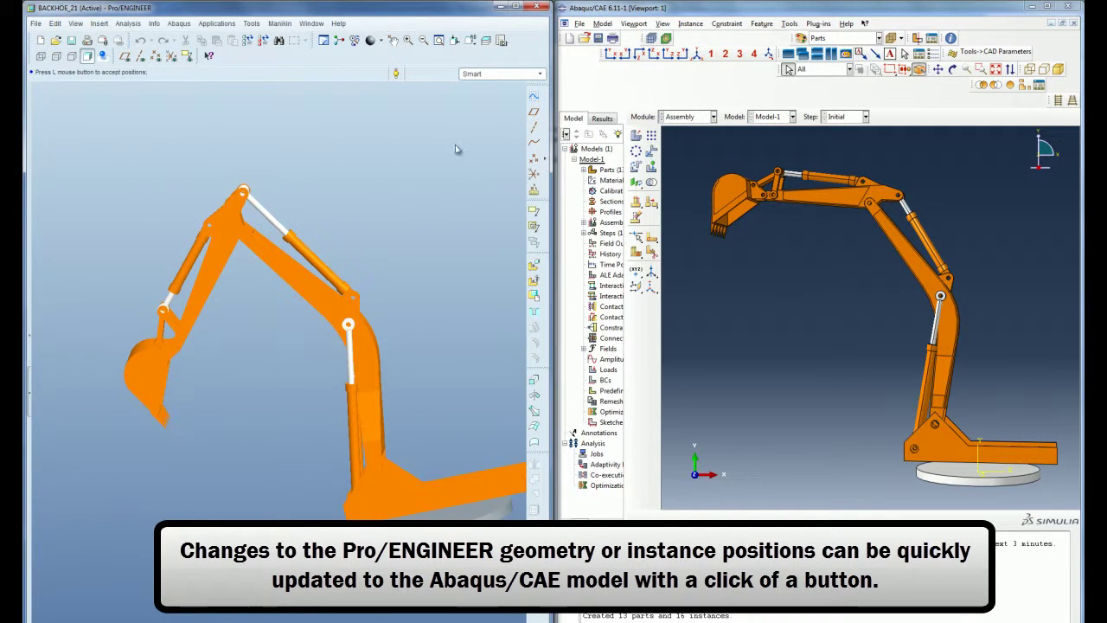
# Regenerate the assembly and update the Abaqus/CAE model using the default coordinate system
pyautogui.click(179, 24)
pyautogui.click(188, 39)
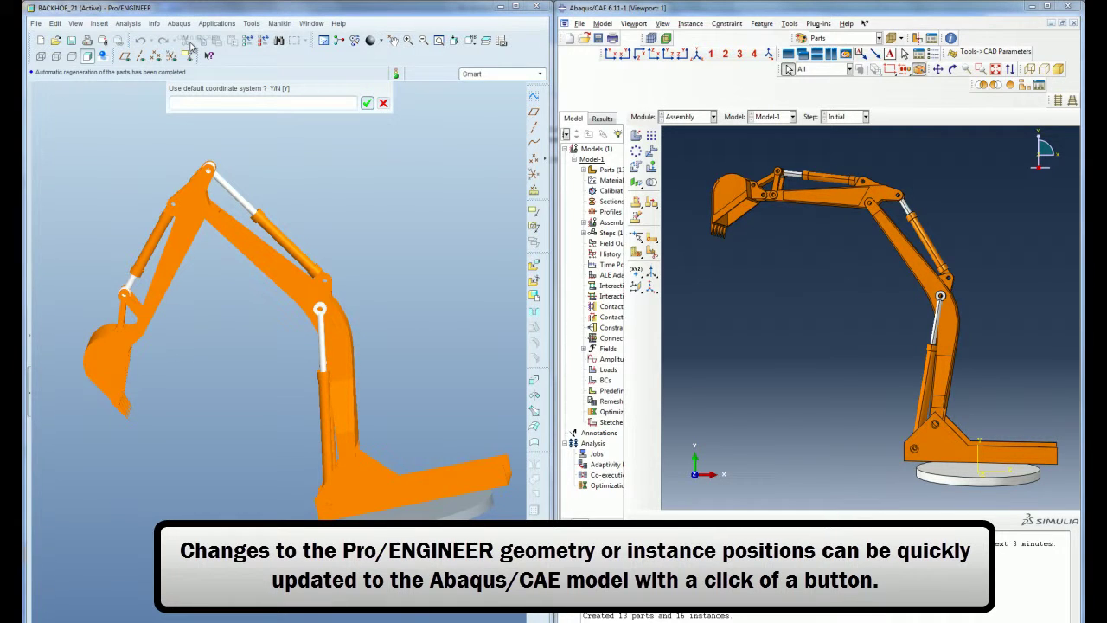
pyautogui.click(367, 104)
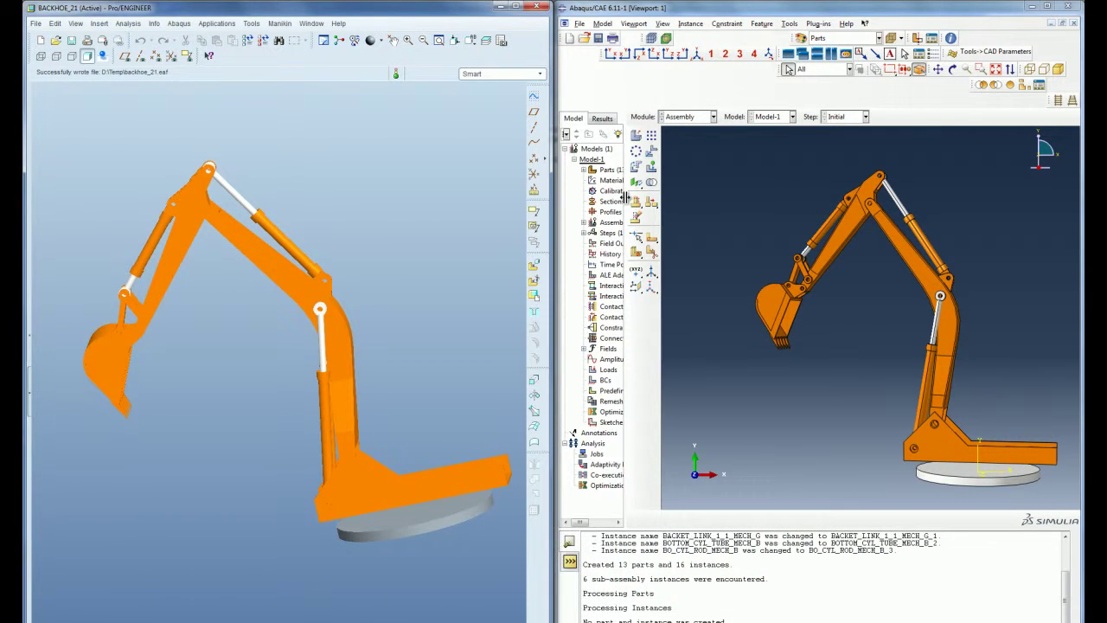
# Widen the model tree and list the 13 imported parts beside the Pro/ENGINEER assembly tree
pyautogui.moveTo(624, 198); pyautogui.dragTo(701, 199)
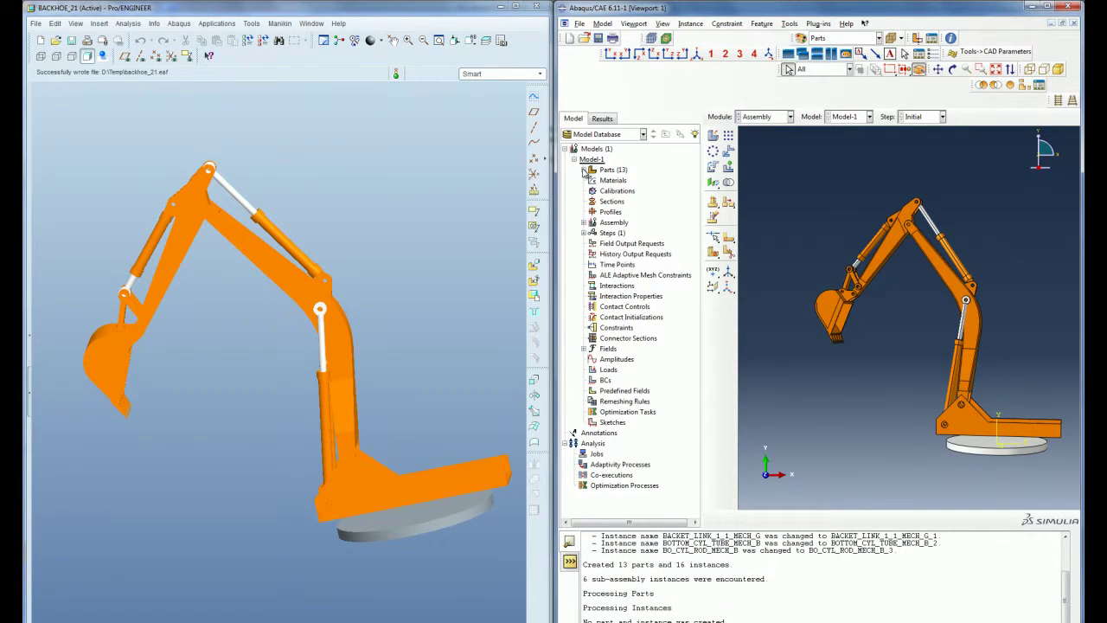
pyautogui.click(584, 171)
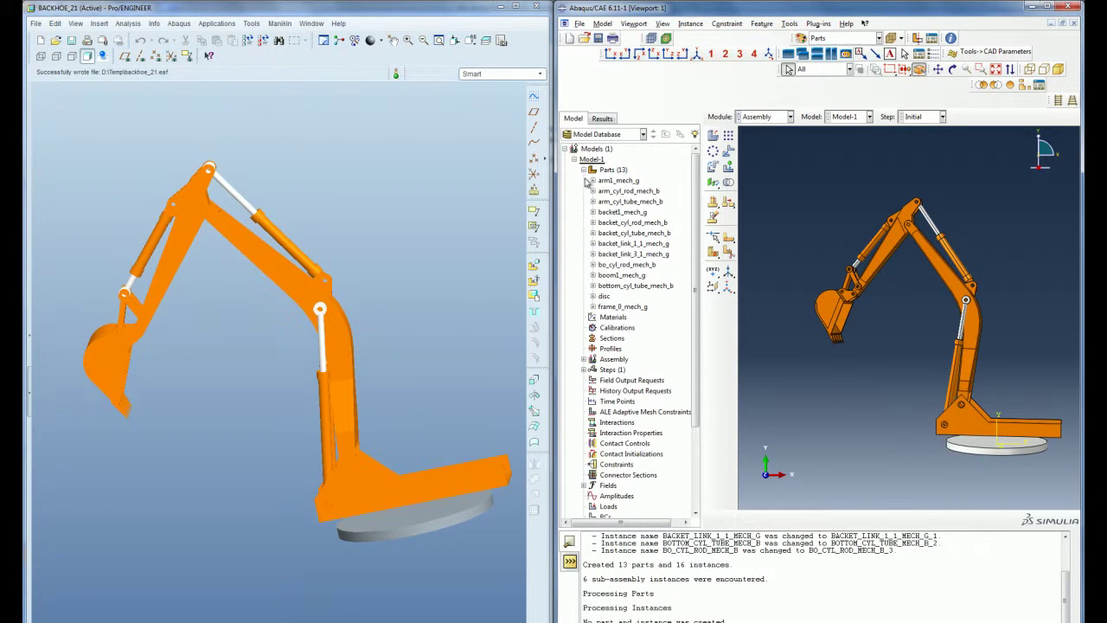
pyautogui.click(32, 350)
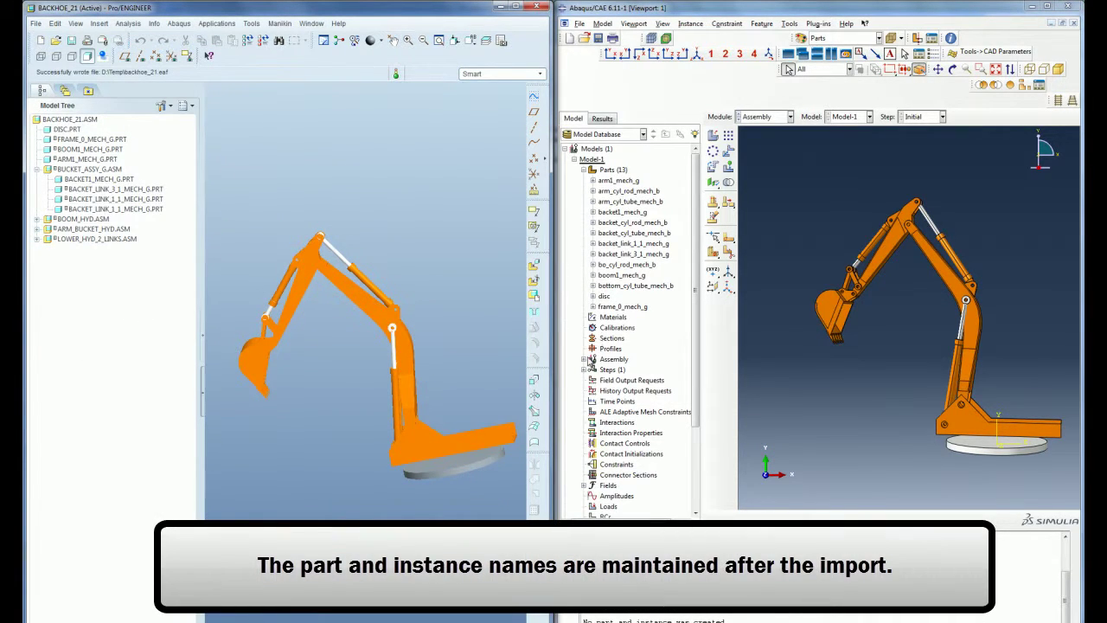
# Expand the assembly to list the 16 instance names, then switch to the Step module
pyautogui.click(584, 360)
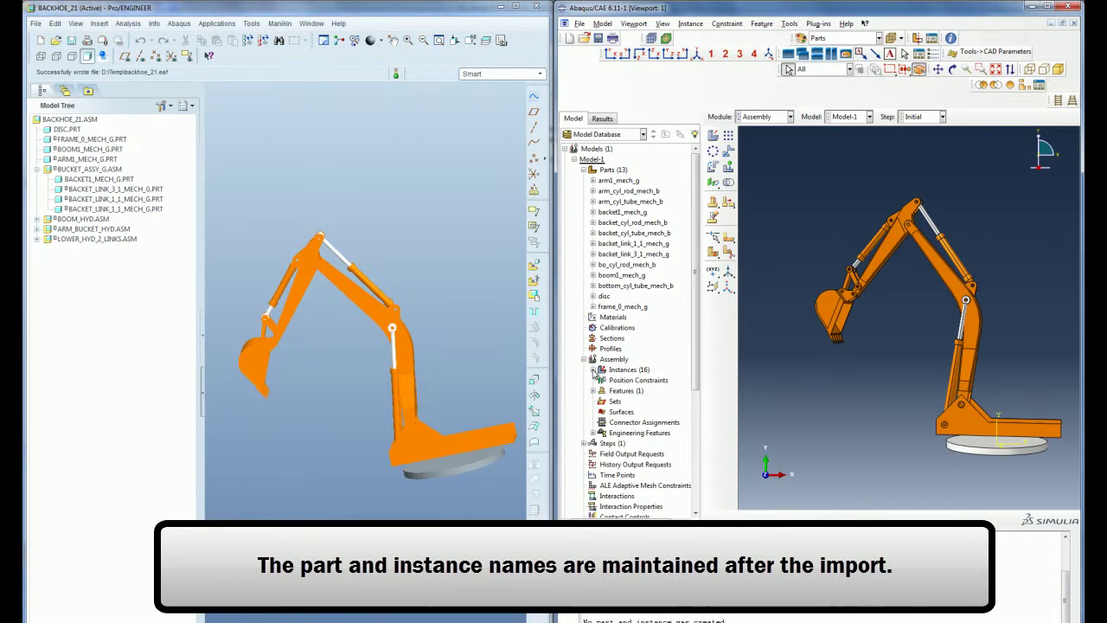
pyautogui.click(592, 370)
pyautogui.scroll(-2, 651, 381)
pyautogui.scroll(-2, 651, 381)
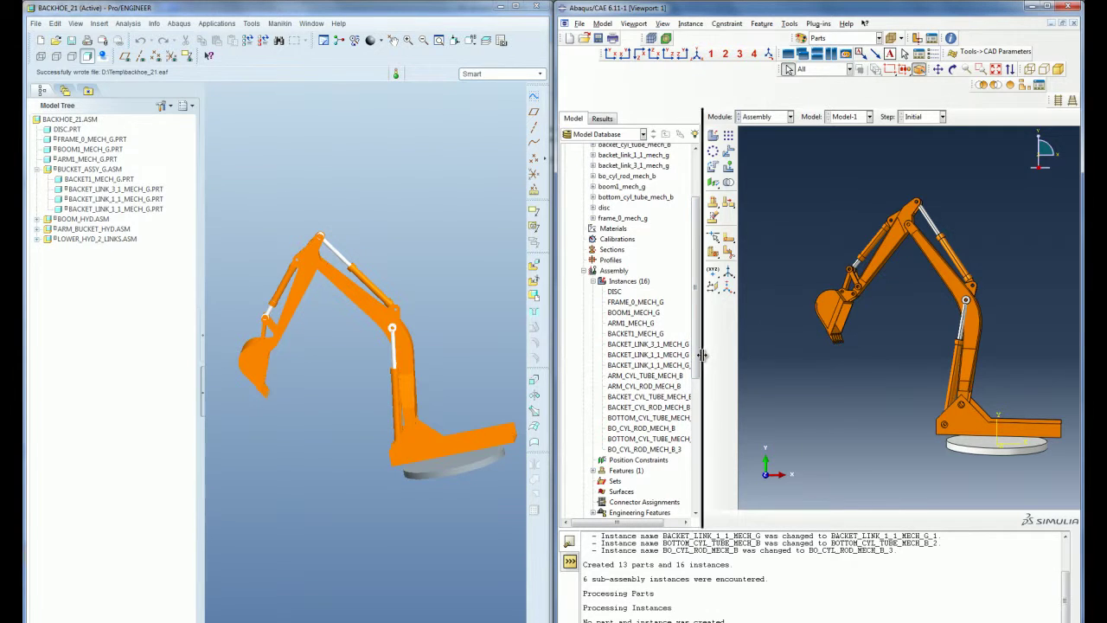
pyautogui.moveTo(701, 357); pyautogui.dragTo(727, 356)
pyautogui.scroll(3, 722, 346)
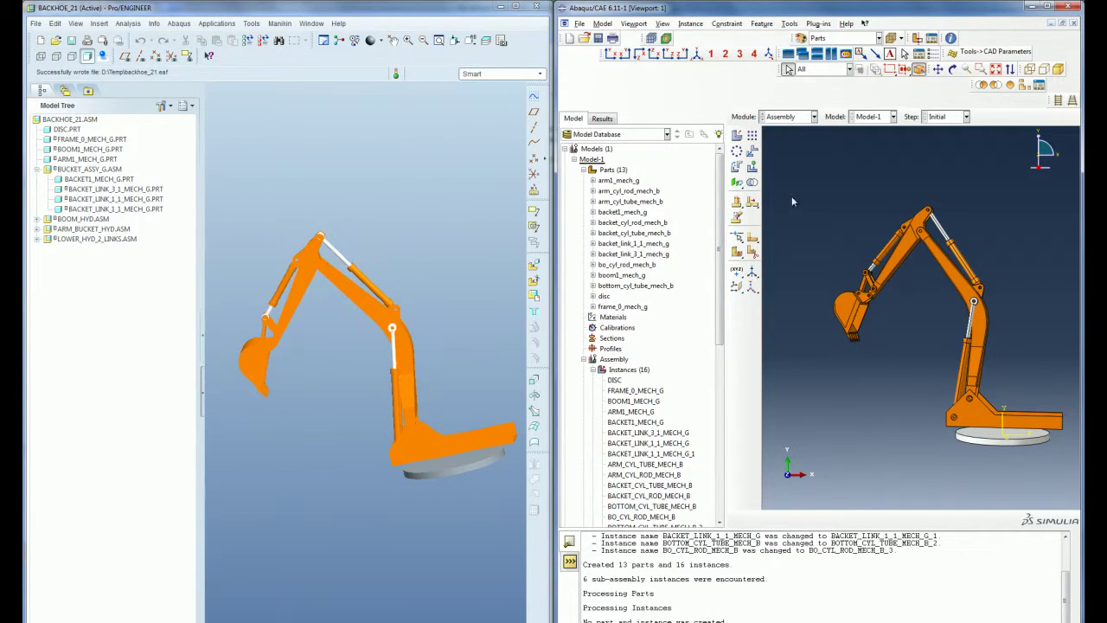
pyautogui.click(791, 121)
pyautogui.click(787, 158)
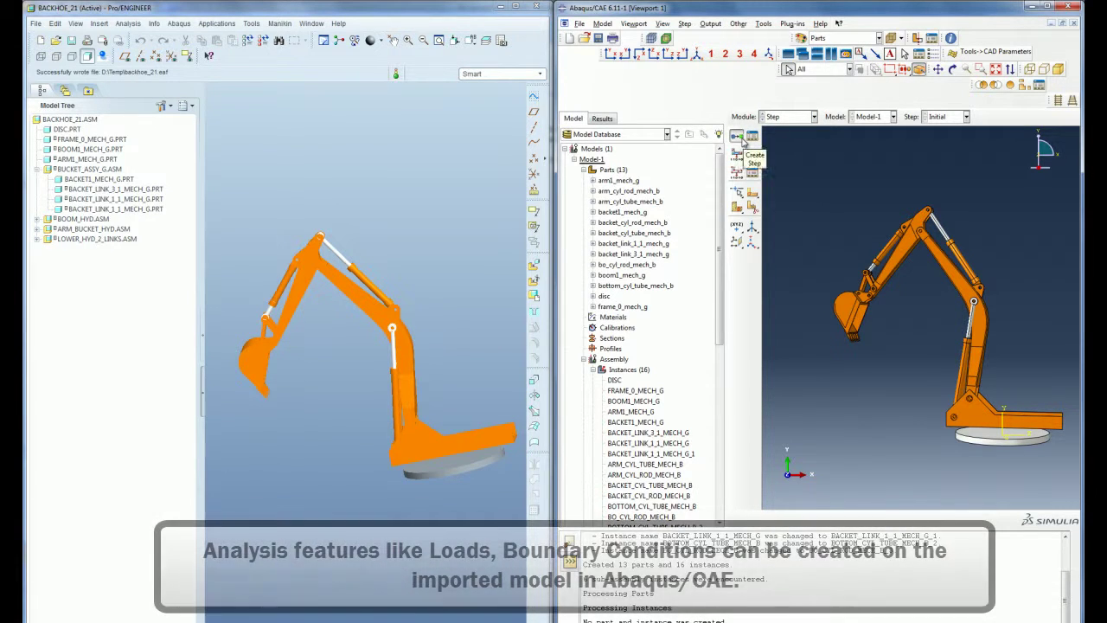
# Create Step-1 as a Static, General analysis step
pyautogui.click(738, 137)
pyautogui.click(673, 430)
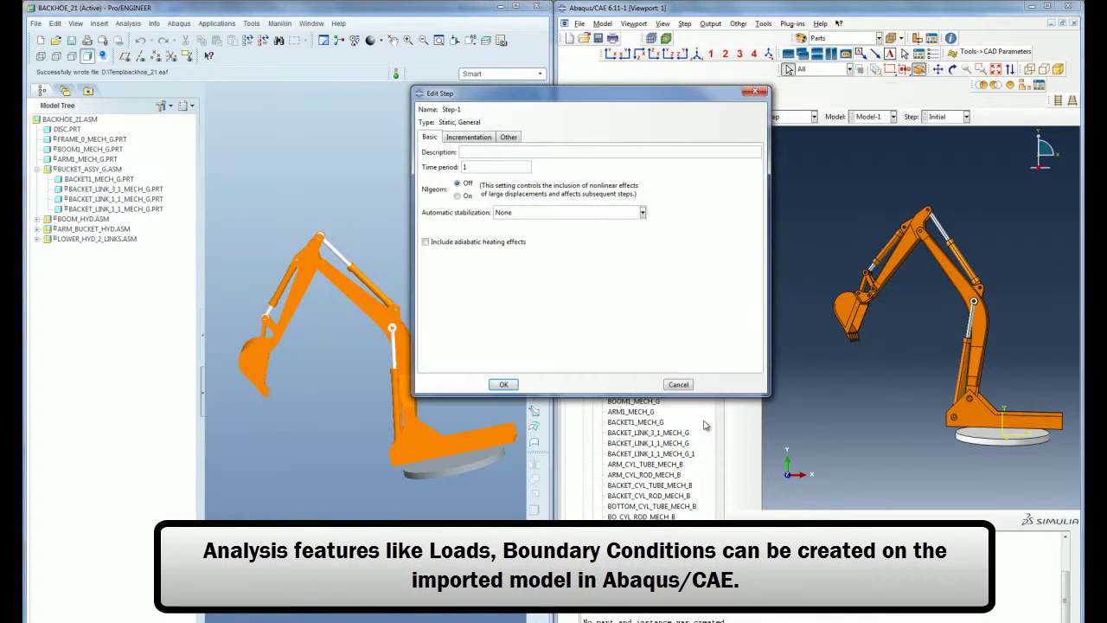
pyautogui.click(501, 383)
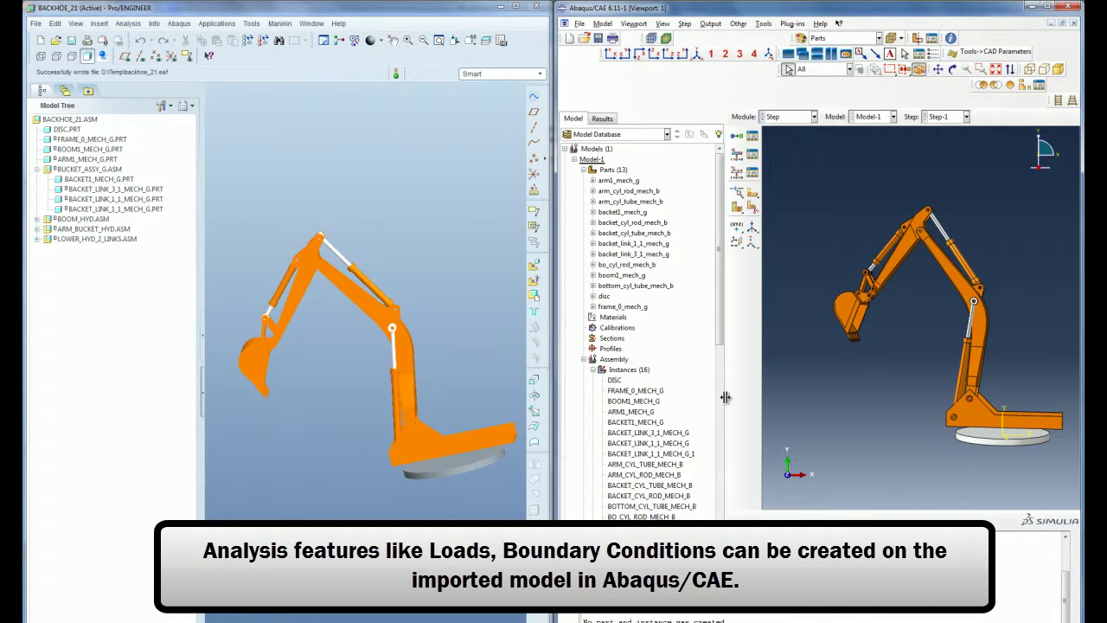
# Switch to the Load module with the view zoomed onto the bucket and begin a new load
pyautogui.moveTo(725, 402); pyautogui.dragTo(712, 402)
pyautogui.click(759, 119)
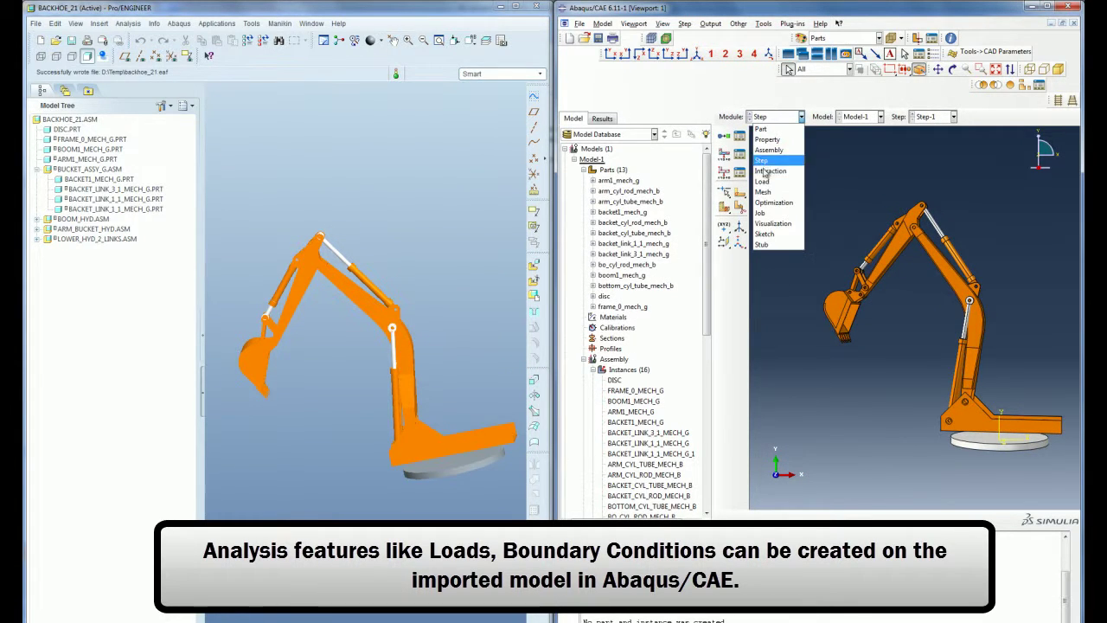
pyautogui.click(770, 190)
pyautogui.keyDown('ctrl'); pyautogui.keyDown('alt'); pyautogui.moveTo(820, 234); pyautogui.dragTo(830, 260); pyautogui.keyUp('alt'); pyautogui.keyUp('ctrl')
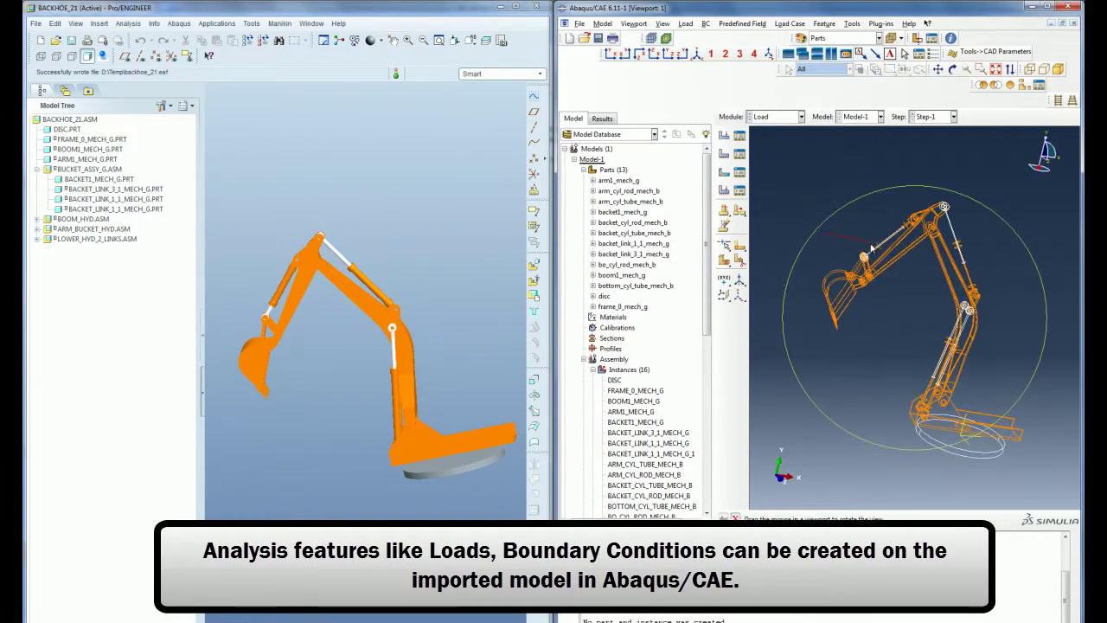
pyautogui.scroll(5, 834, 301)
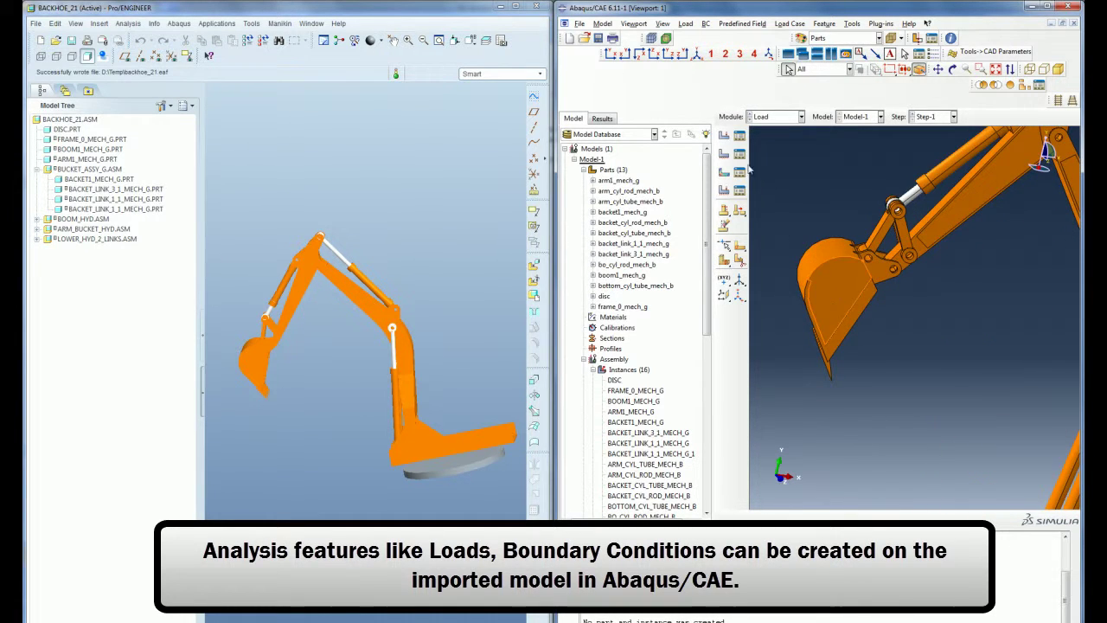
pyautogui.click(724, 136)
# Apply Load-1 as a pressure of magnitude 100 on the bucket's inner face
pyautogui.click(651, 244)
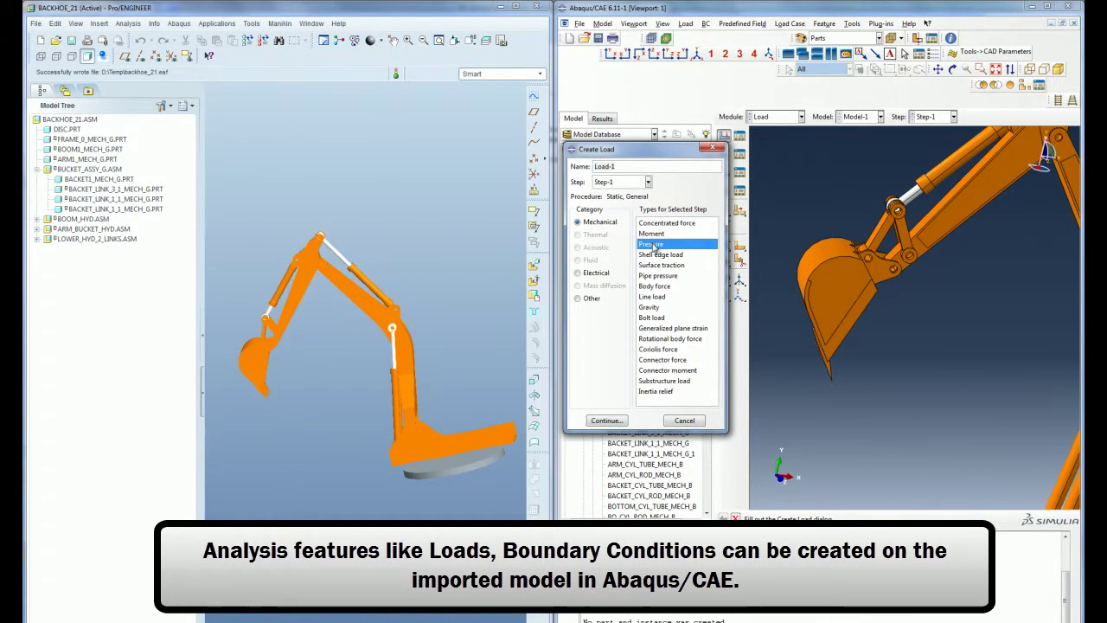
pyautogui.click(607, 420)
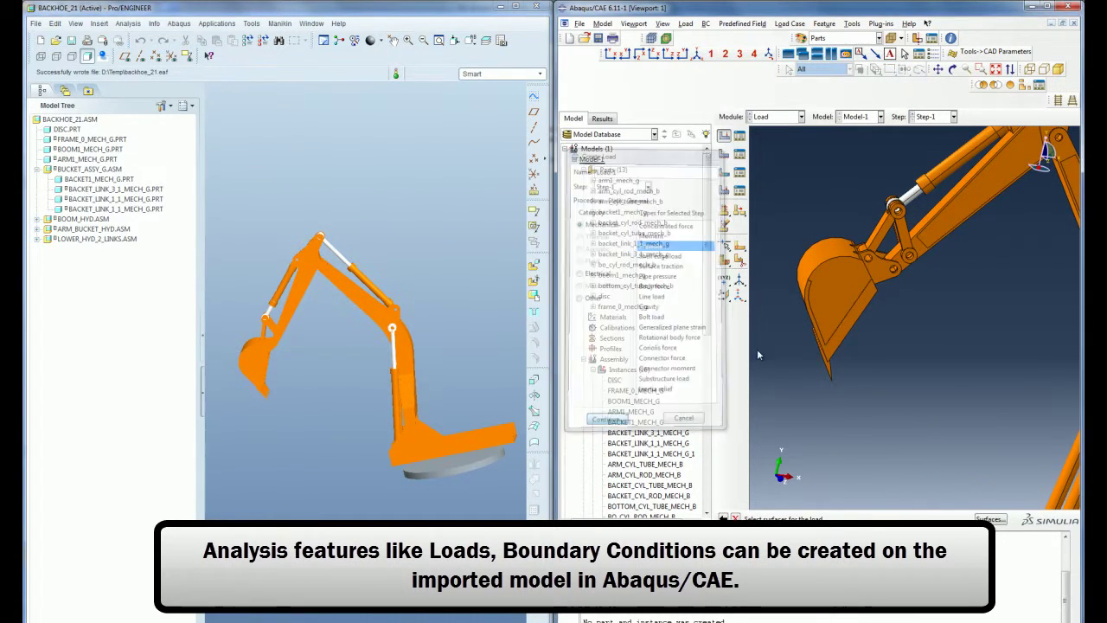
pyautogui.click(836, 302)
pyautogui.click(887, 519)
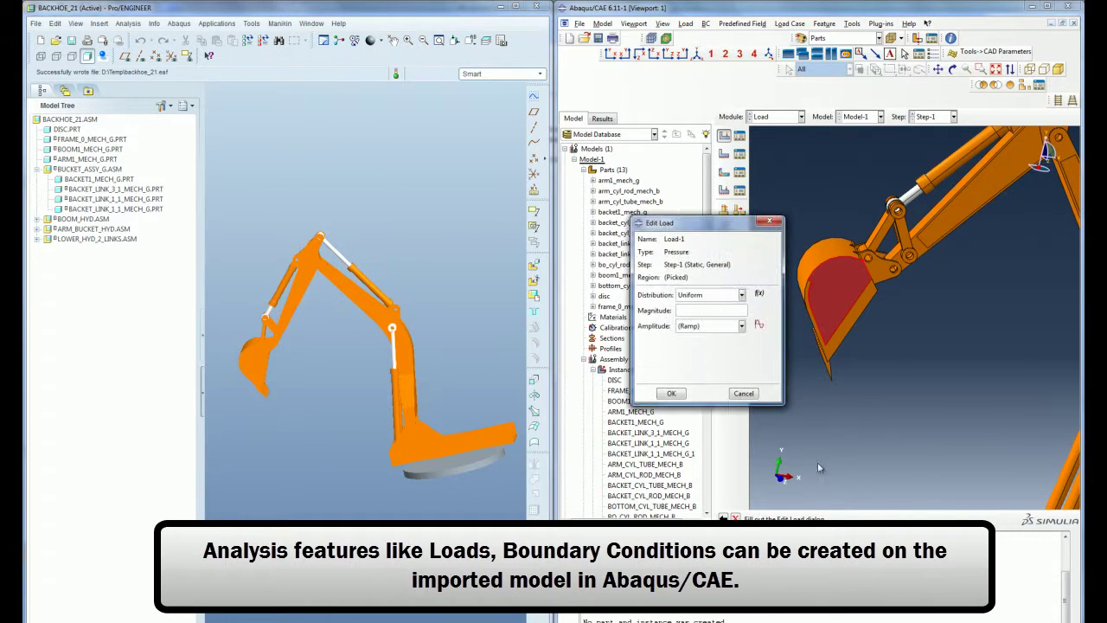
pyautogui.click(695, 311)
pyautogui.write('100')
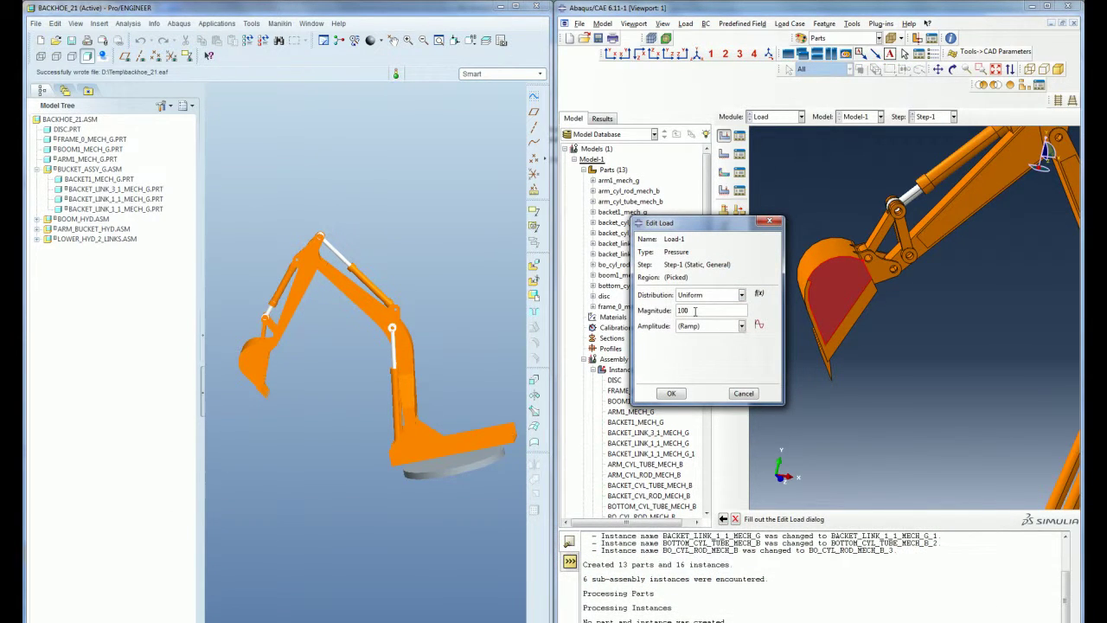
pyautogui.click(672, 392)
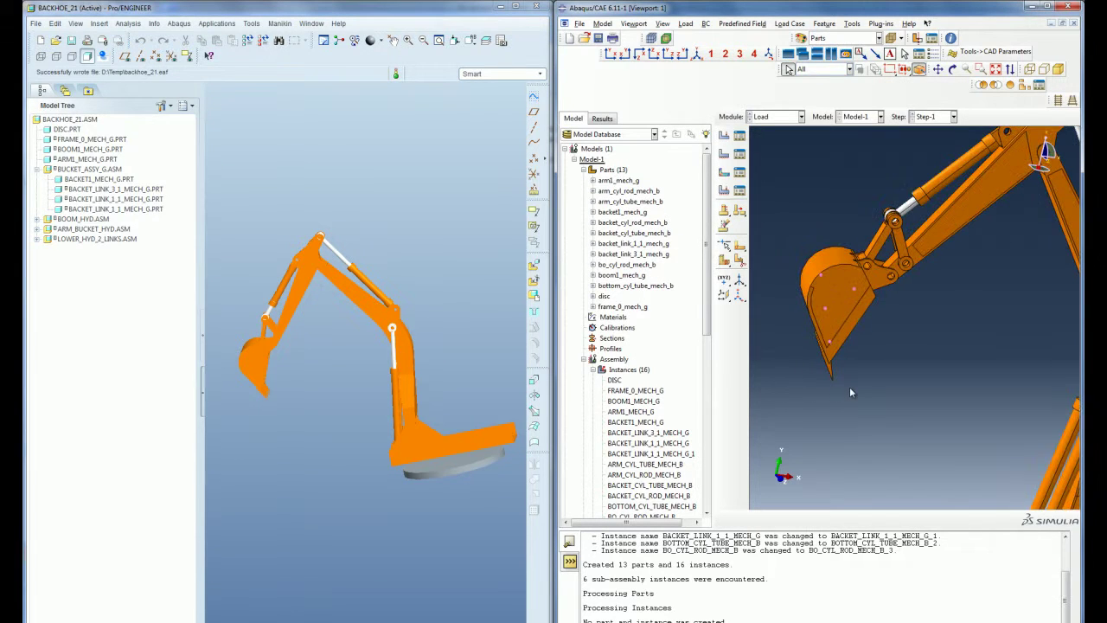
pyautogui.keyDown('ctrl'); pyautogui.keyDown('alt'); pyautogui.moveTo(794, 368); pyautogui.dragTo(828, 346); pyautogui.keyUp('alt'); pyautogui.keyUp('ctrl')
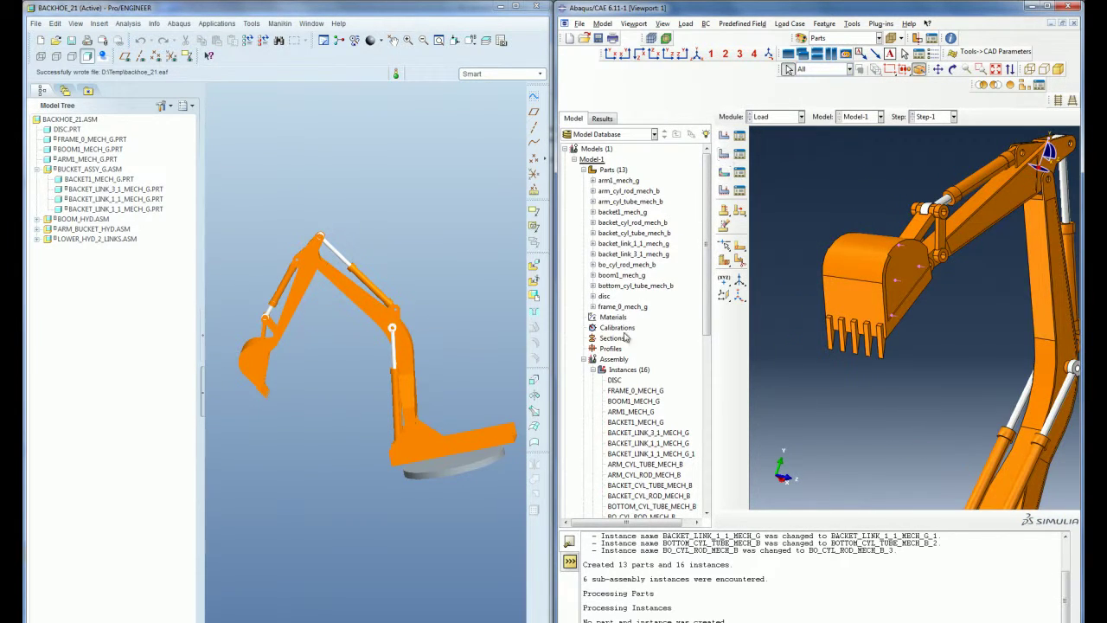
# Create a geometry set on the bucket's front face
pyautogui.click(595, 371)
pyautogui.scroll(-1, 606, 373)
pyautogui.doubleClick(614, 370)
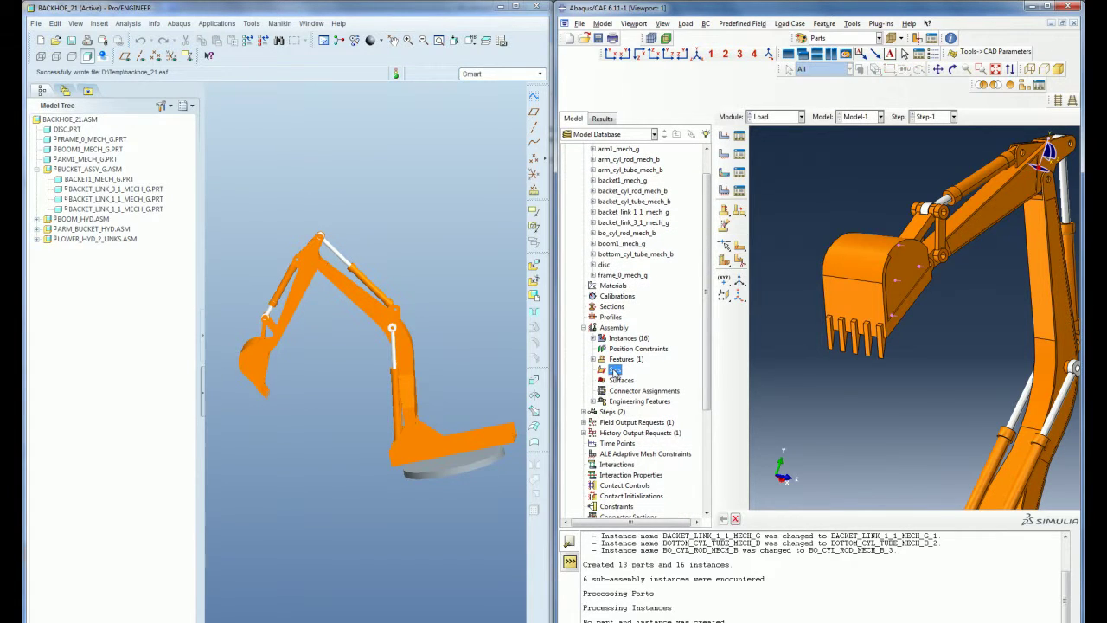
pyautogui.click(600, 252)
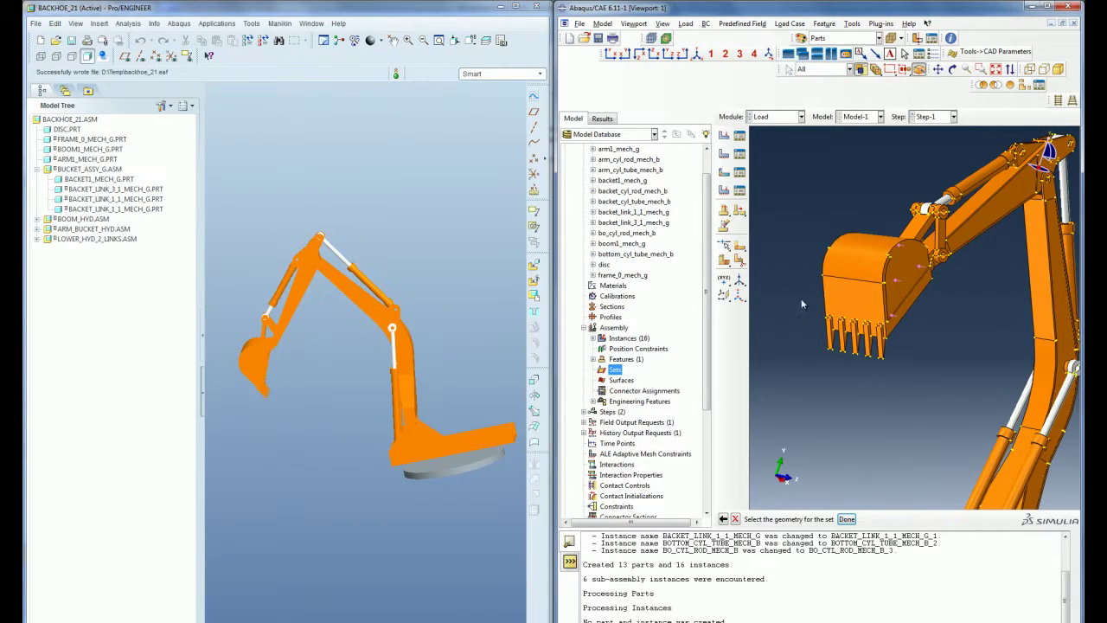
pyautogui.click(862, 300)
pyautogui.click(847, 519)
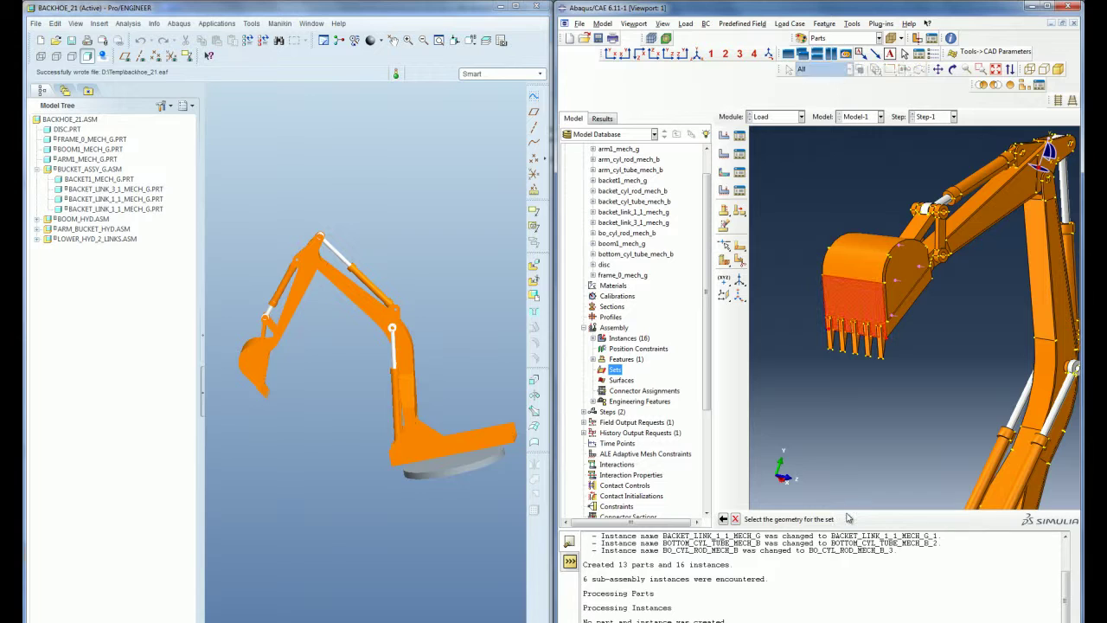
# Create a surface on the bucket's top face
pyautogui.doubleClick(619, 381)
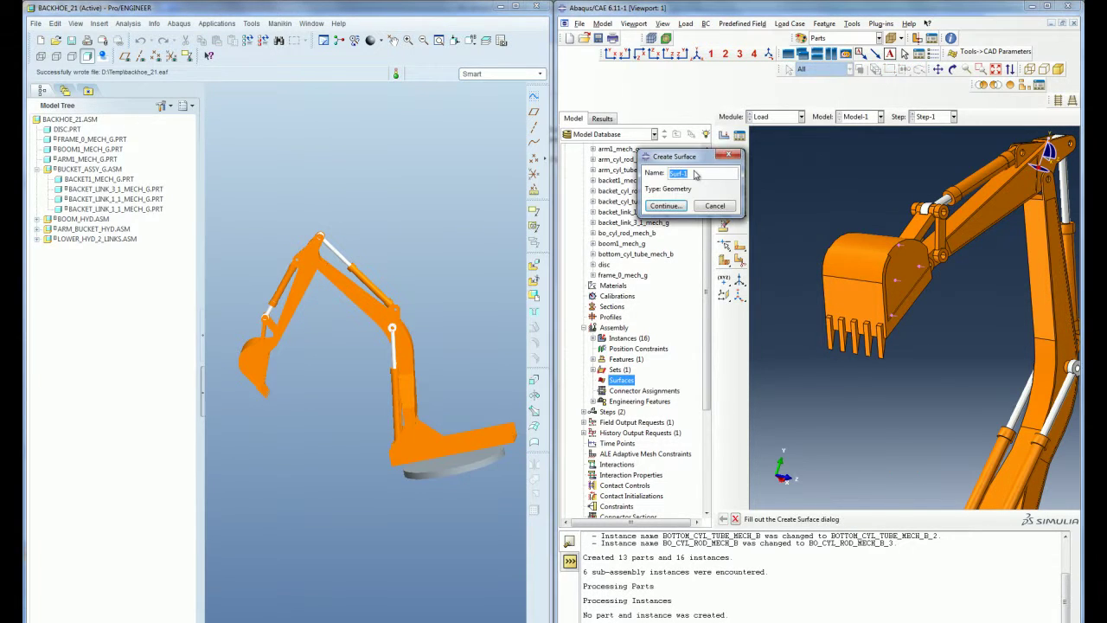
pyautogui.click(665, 206)
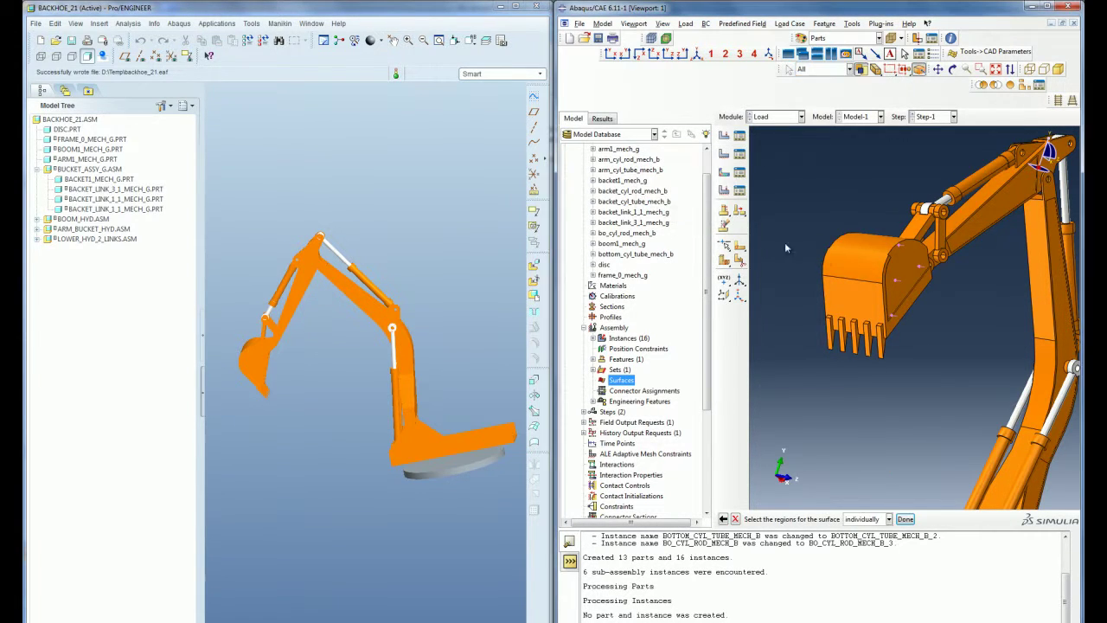
pyautogui.click(838, 264)
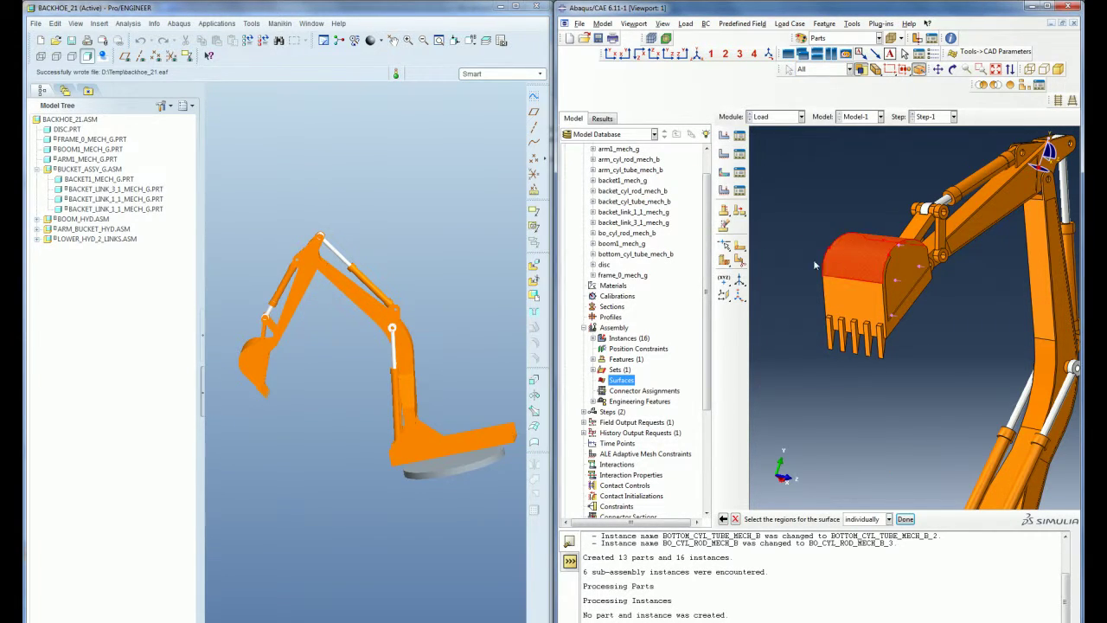
pyautogui.click(906, 519)
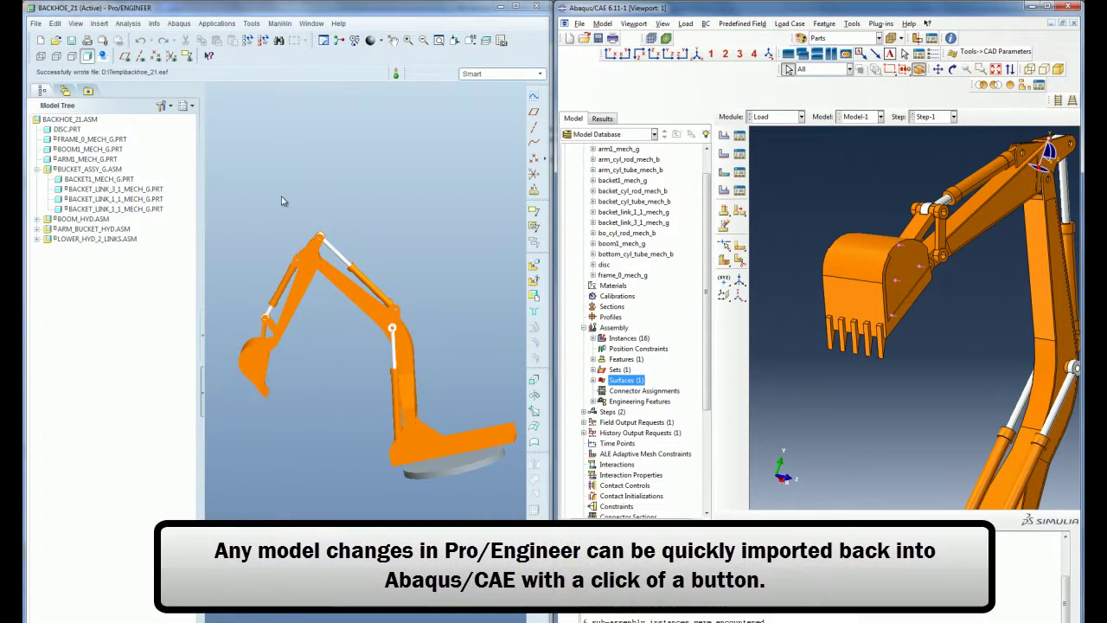
# Open the bucket part BACKET1_MECH_G.PRT on its own from the assembly
pyautogui.moveTo(283, 199)
pyautogui.mouseDown(button='middle')
pyautogui.moveTo(327, 205)
pyautogui.moveTo(306, 202)
pyautogui.mouseUp(button='middle')
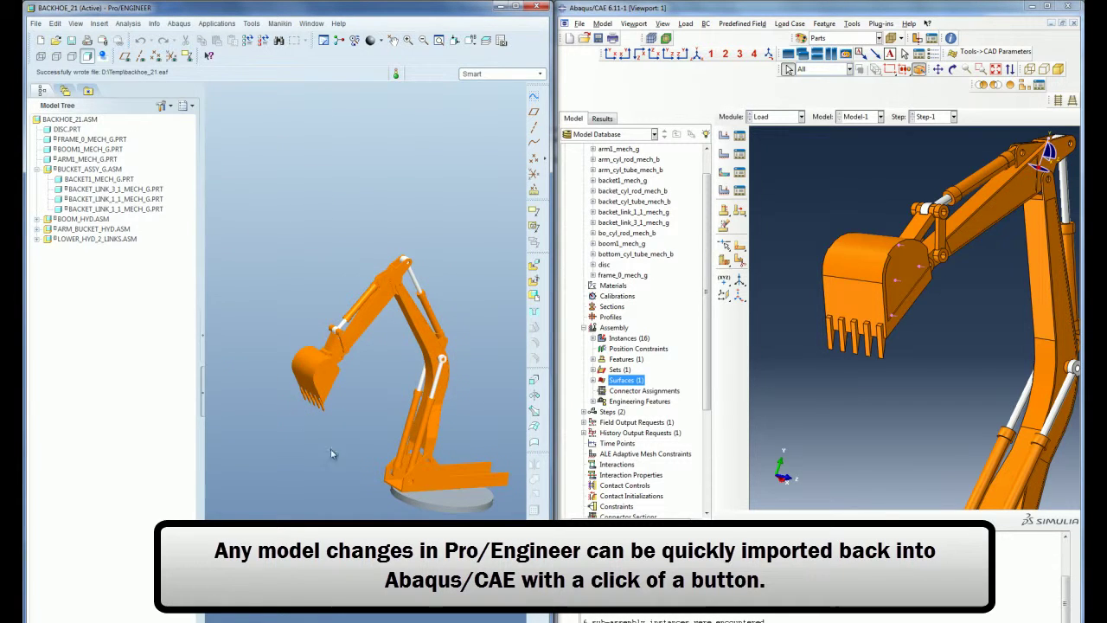
pyautogui.scroll(-2, 332, 453)
pyautogui.scroll(-2, 337, 412)
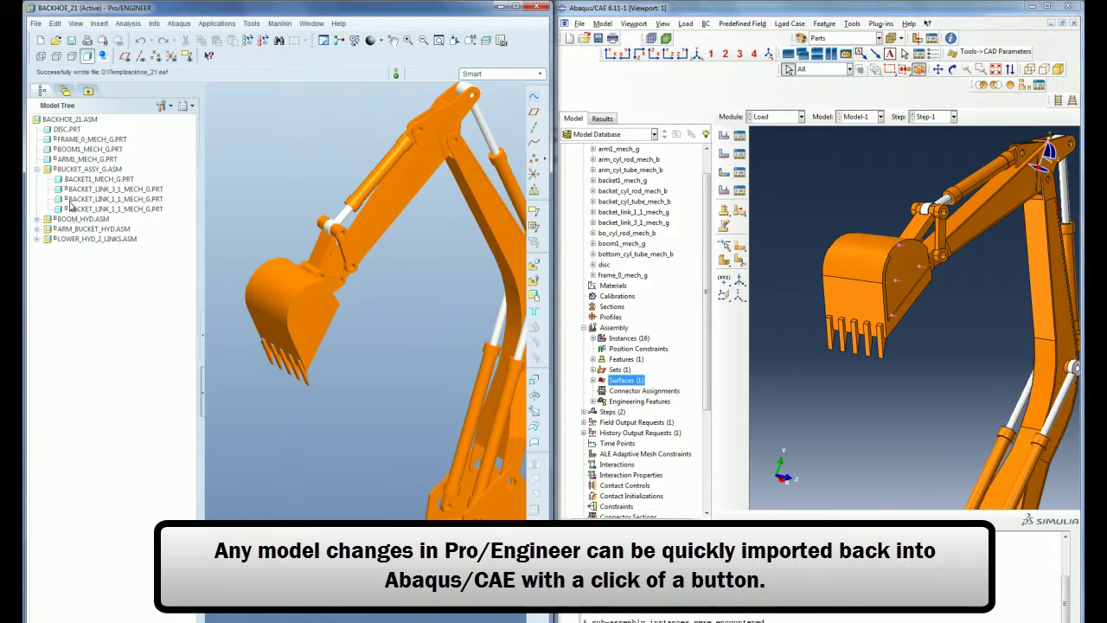
pyautogui.click(80, 180)
pyautogui.rightClick(80, 180)
pyautogui.click(97, 208)
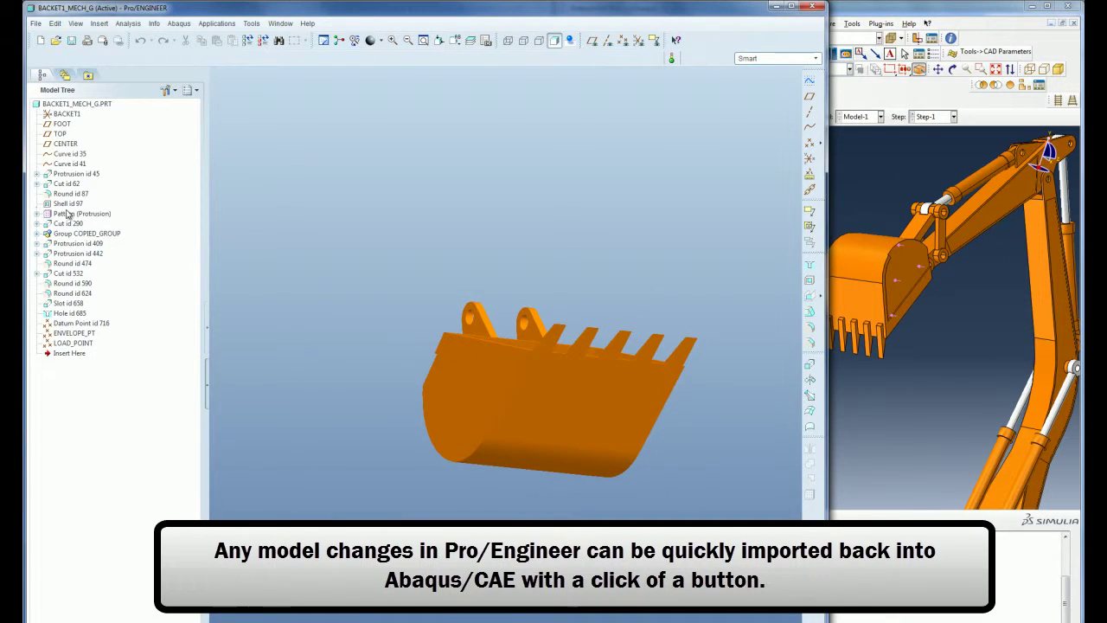
# Redefine the tooth pattern to 6 teeth with a -200 spacing increment
pyautogui.rightClick(67, 213)
pyautogui.click(102, 286)
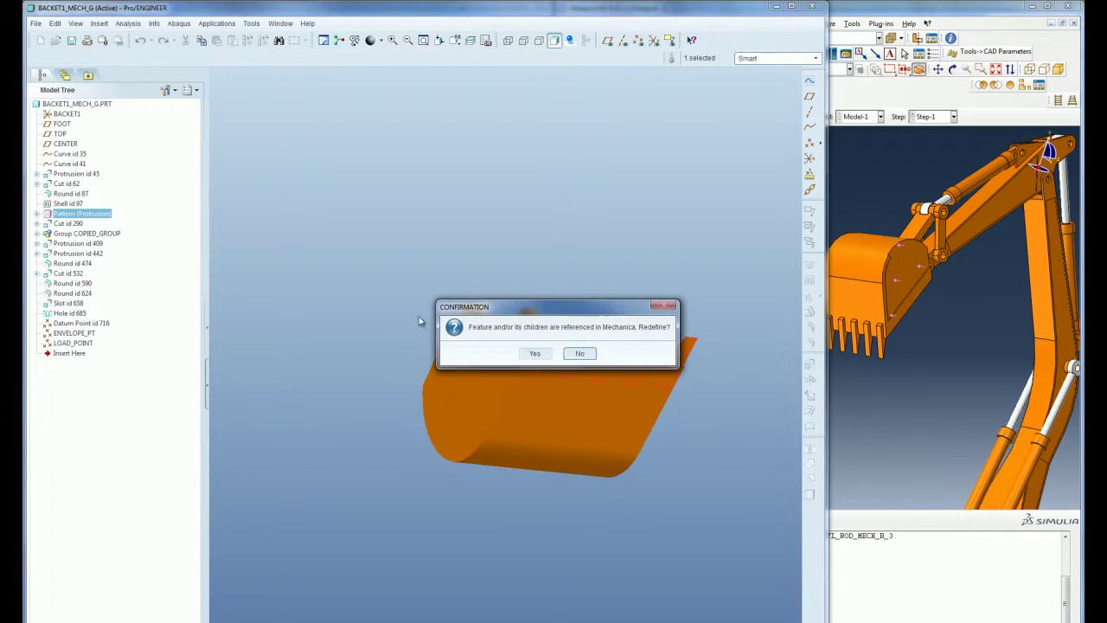
pyautogui.click(534, 353)
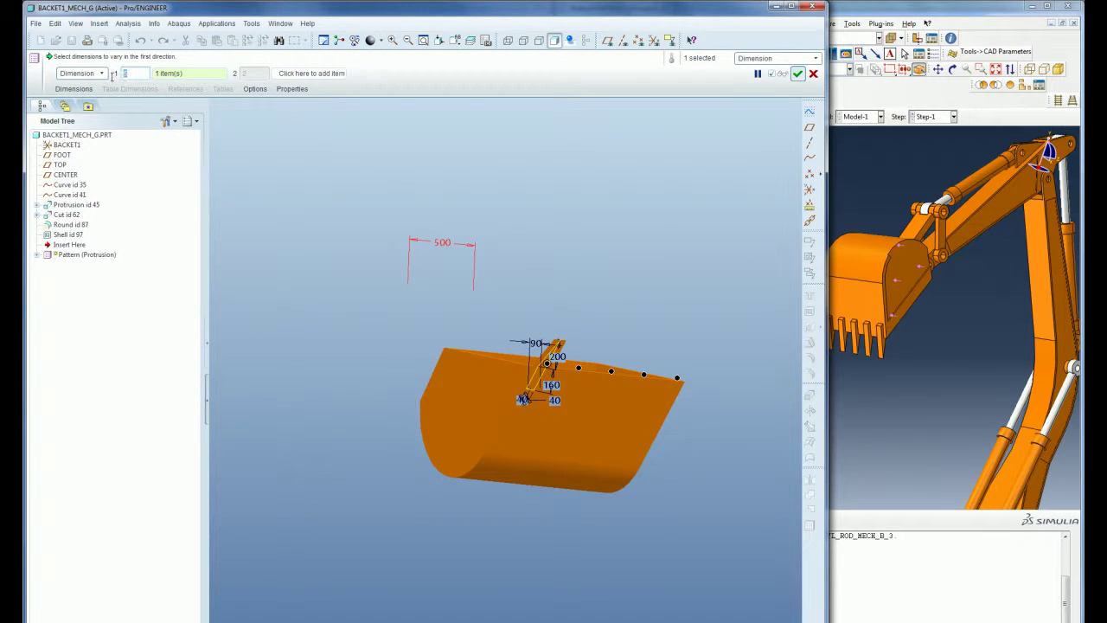
pyautogui.write('6')
pyautogui.click(74, 88)
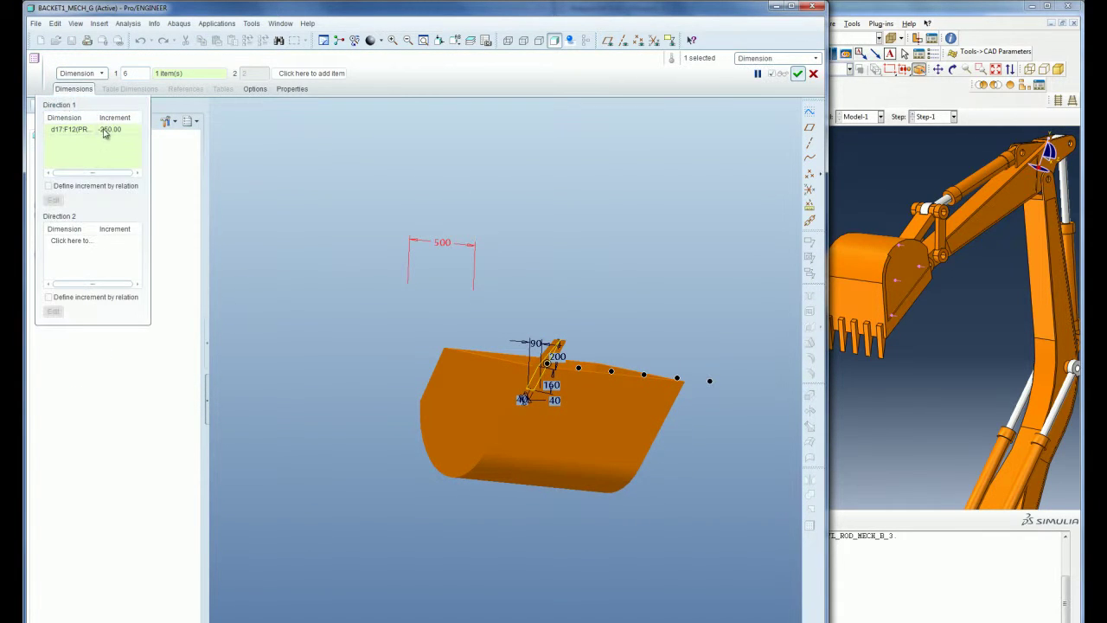
pyautogui.press('BackSpace')
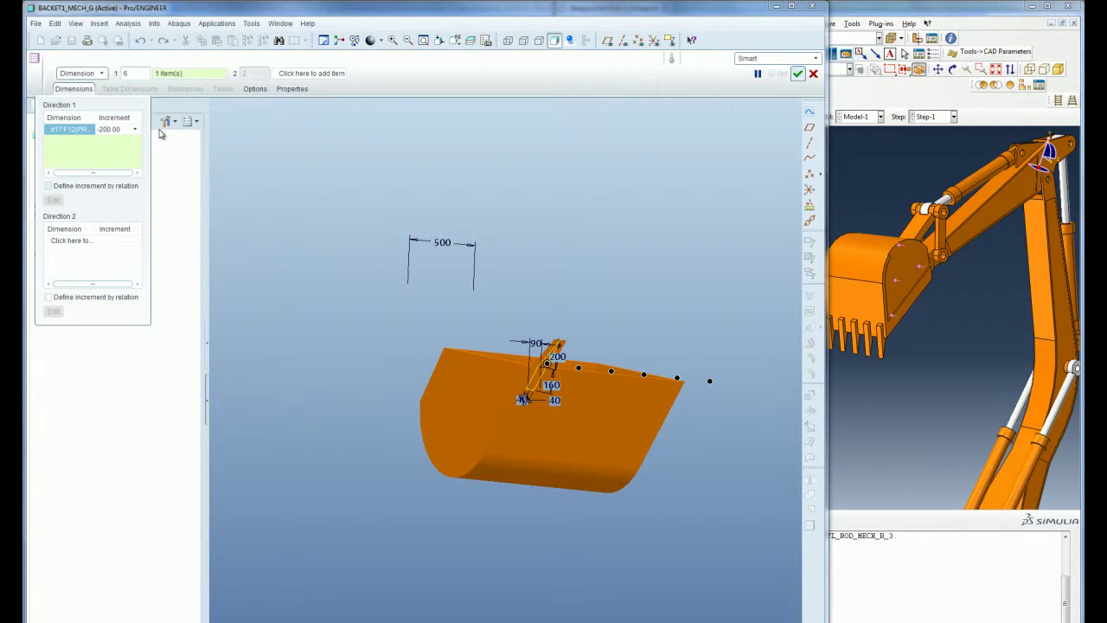
pyautogui.click(797, 75)
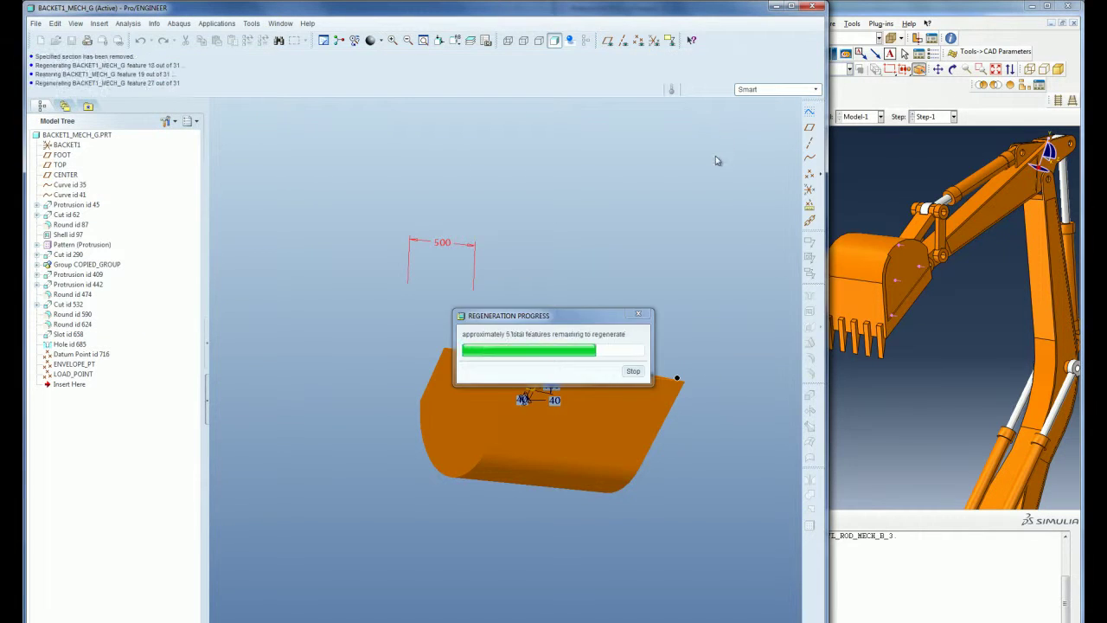
pyautogui.moveTo(523, 249); pyautogui.dragTo(636, 255, button='middle')
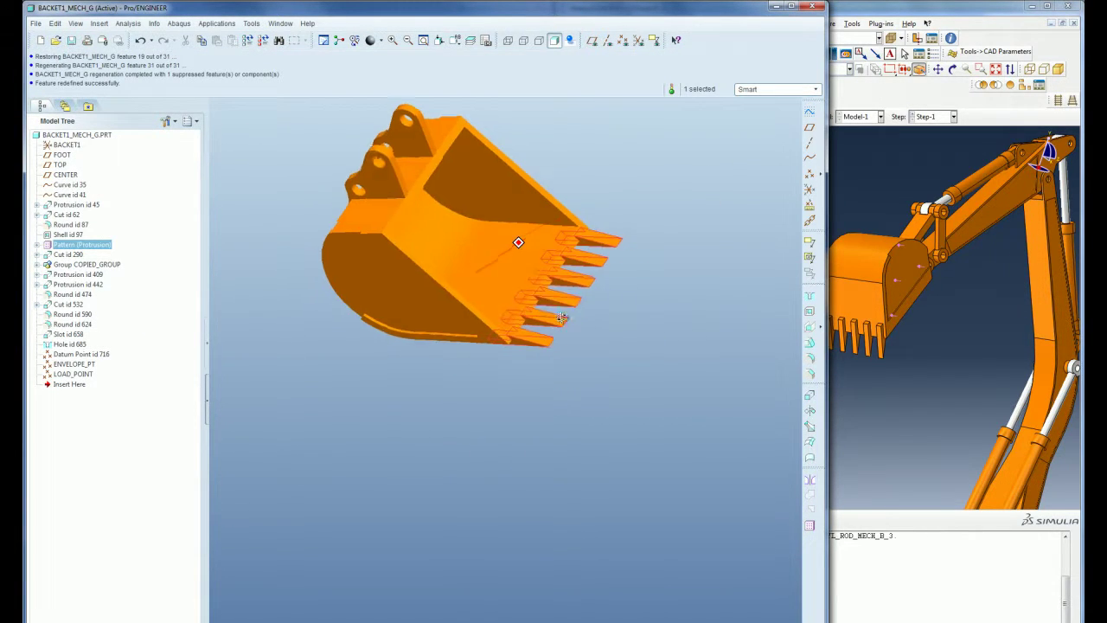
pyautogui.click(553, 382)
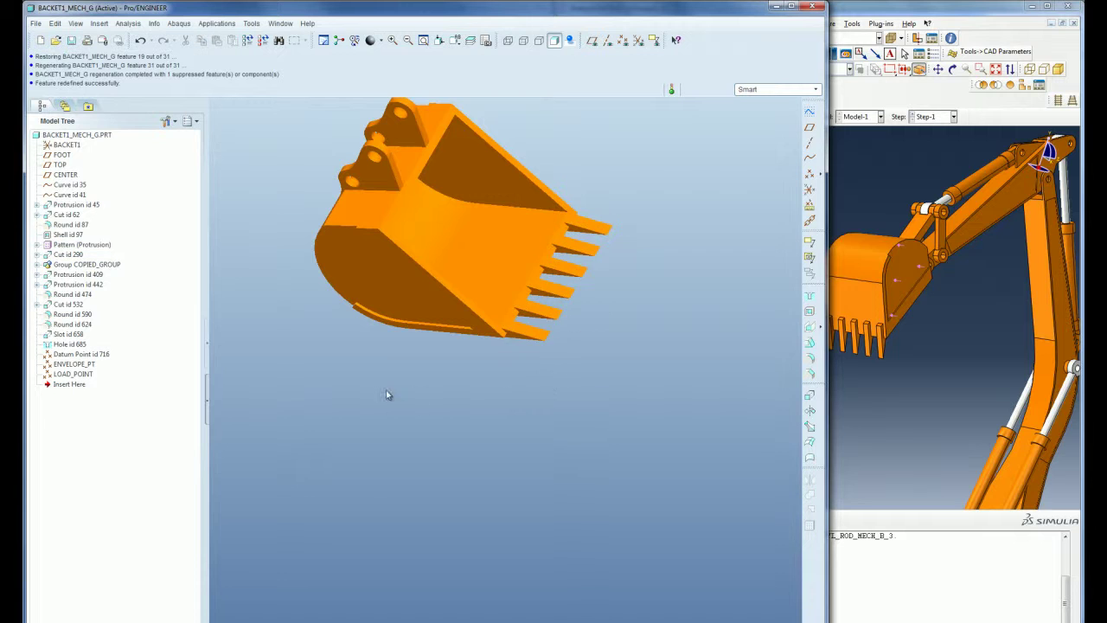
# Set the model tree filters to show suppressed features
pyautogui.click(167, 122)
pyautogui.click(179, 136)
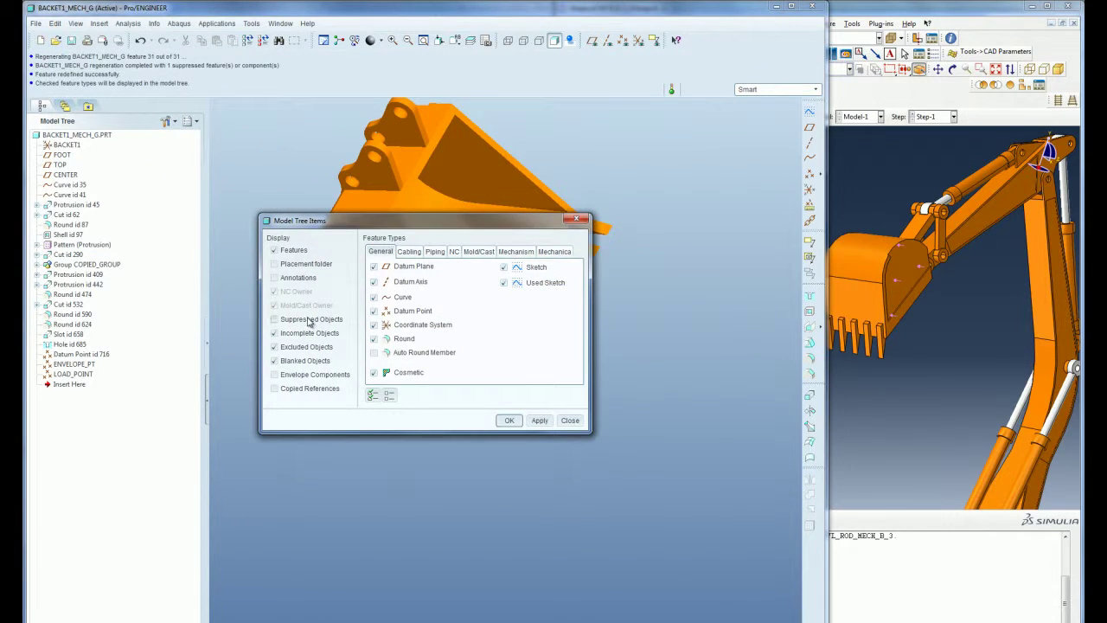
pyautogui.click(309, 319)
pyautogui.click(509, 420)
# Resume Extrude 1 to cut round holes in the bucket sides, then close the bucket part window
pyautogui.rightClick(72, 386)
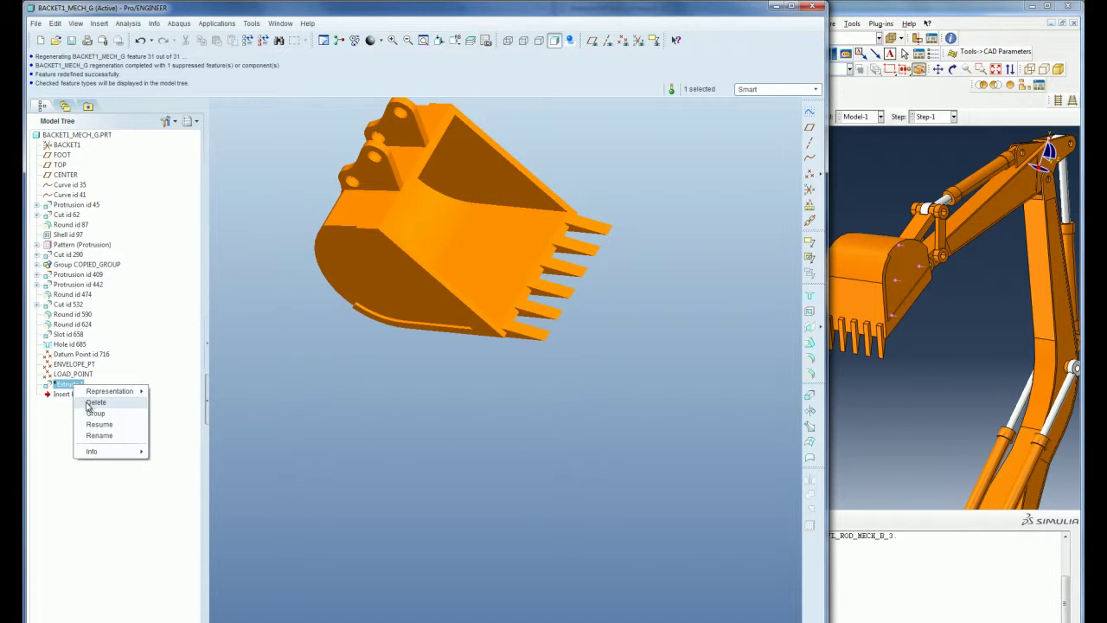
pyautogui.click(103, 425)
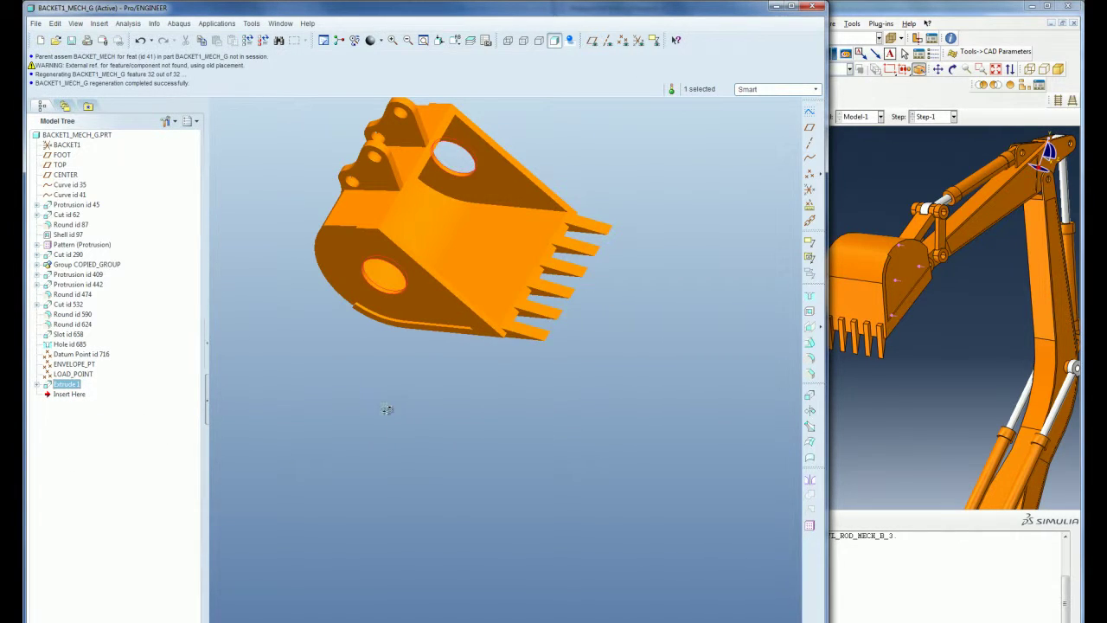
pyautogui.moveTo(389, 407); pyautogui.dragTo(366, 384, button='middle')
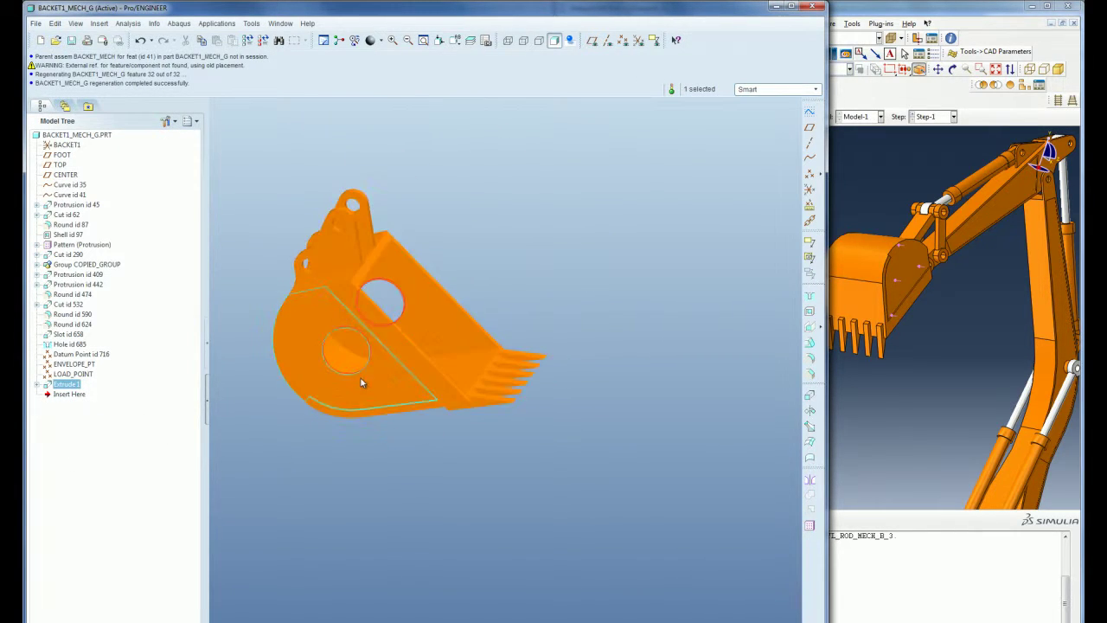
pyautogui.click(813, 8)
pyautogui.moveTo(379, 339)
pyautogui.mouseDown(button='middle')
pyautogui.moveTo(372, 329)
pyautogui.moveTo(396, 354)
pyautogui.mouseUp(button='middle')
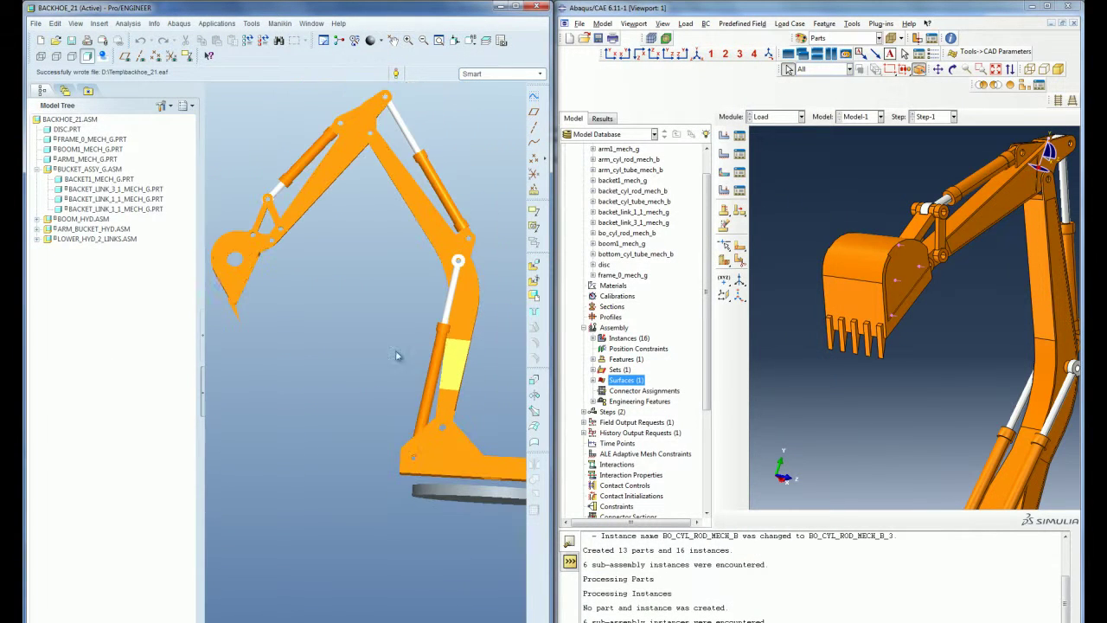
# Send the BACKHOE_21 assembly to Abaqus/CAE with Open in CAE, accepting the default coordinate system
pyautogui.scroll(5, 217, 269)
pyautogui.moveTo(222, 243)
pyautogui.mouseDown(button='middle')
pyautogui.moveTo(308, 198)
pyautogui.moveTo(284, 190)
pyautogui.mouseUp(button='middle')
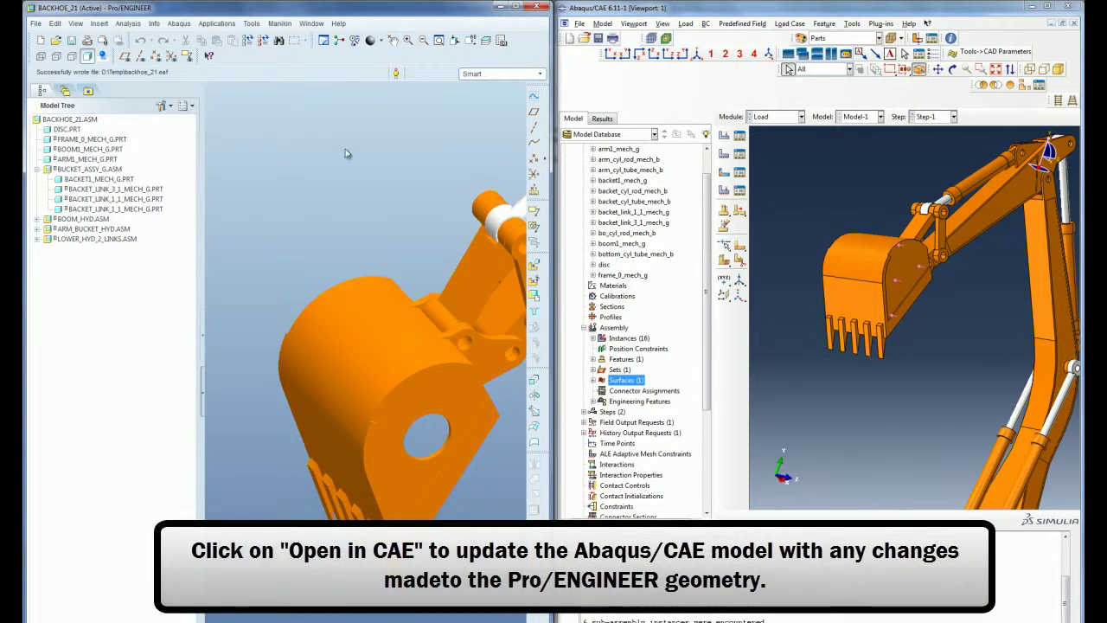
pyautogui.click(179, 24)
pyautogui.click(194, 40)
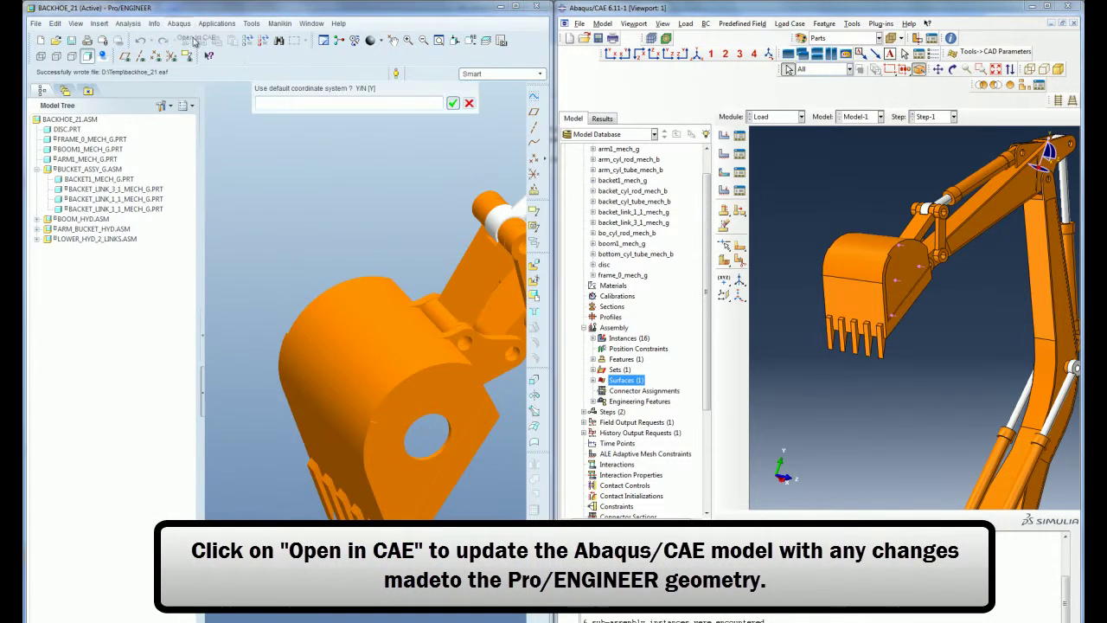
pyautogui.click(454, 104)
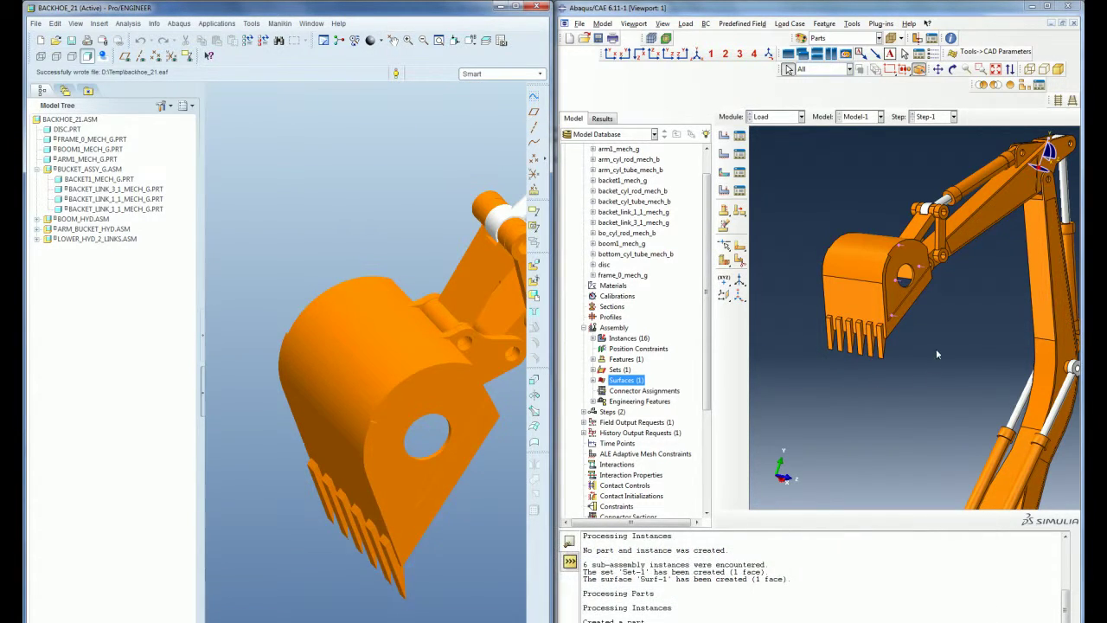
pyautogui.keyDown('ctrl'); pyautogui.keyDown('alt'); pyautogui.moveTo(936, 349); pyautogui.dragTo(879, 251); pyautogui.keyUp('alt'); pyautogui.keyUp('ctrl')
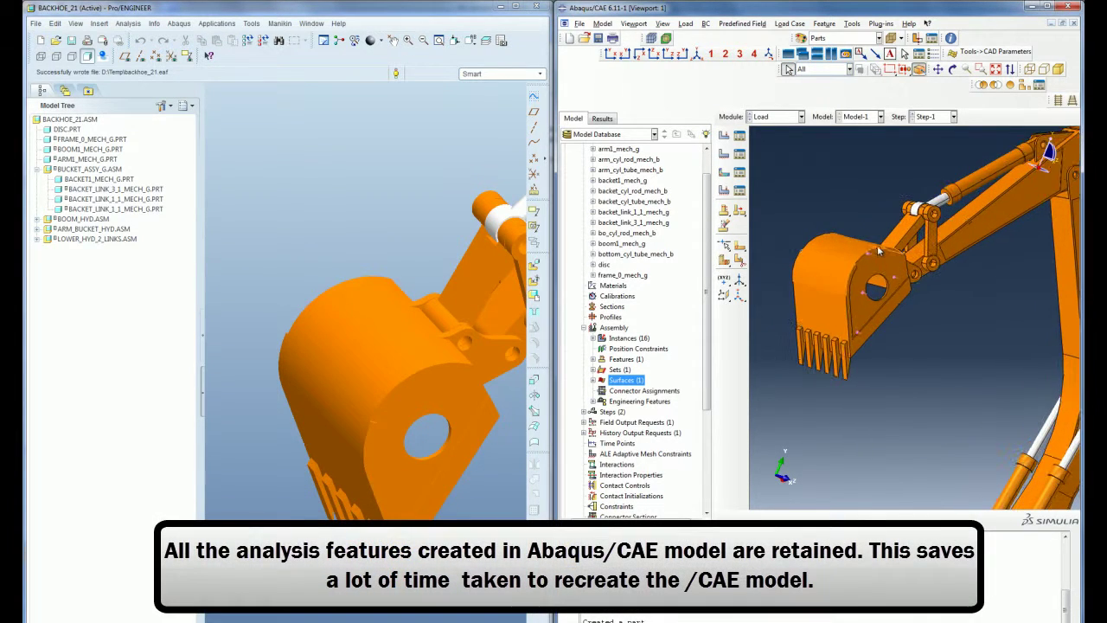
pyautogui.scroll(-1, 616, 437)
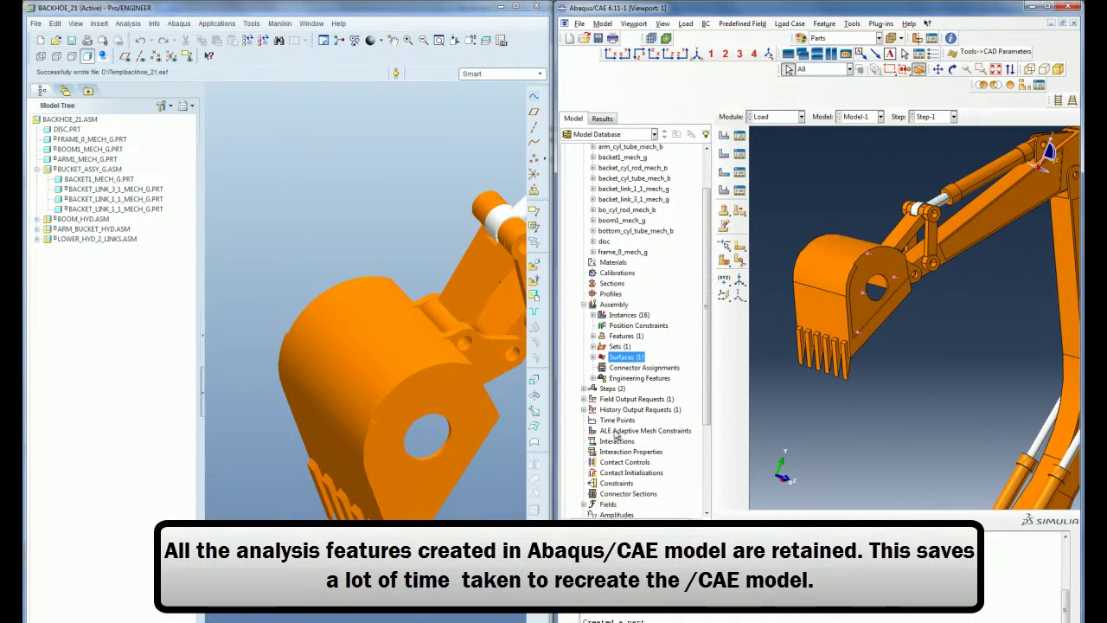
pyautogui.scroll(-5, 616, 437)
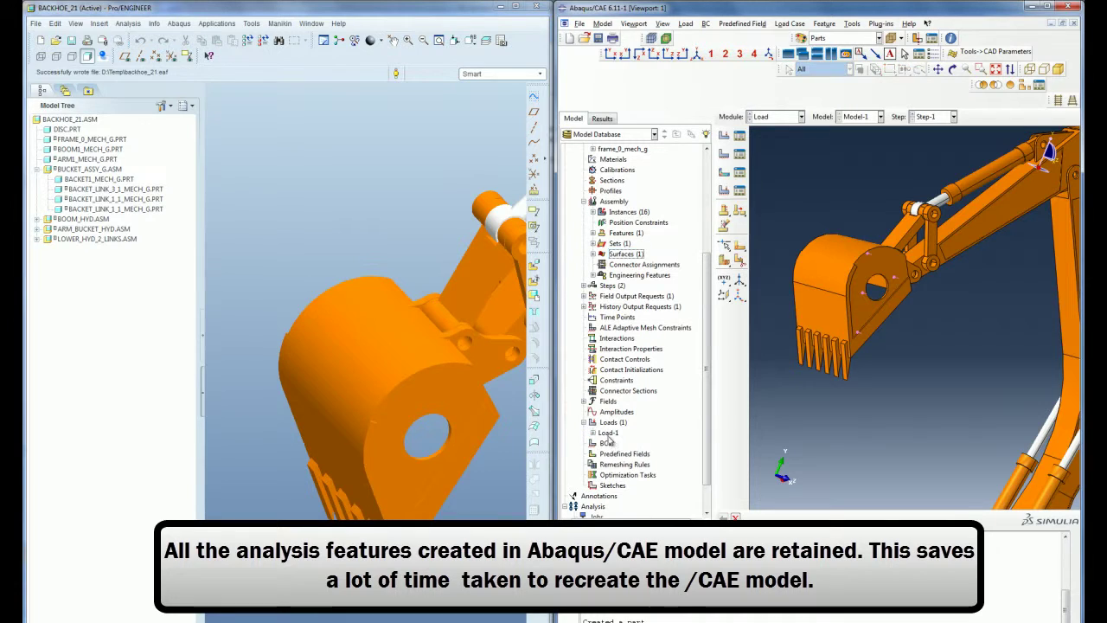
pyautogui.doubleClick(609, 432)
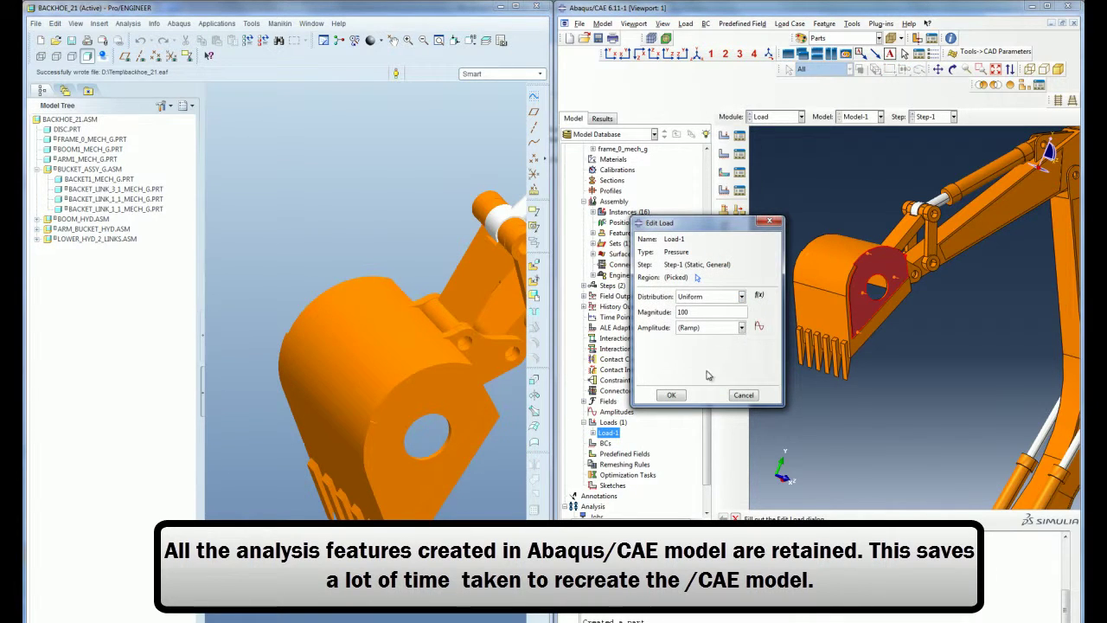
pyautogui.click(743, 394)
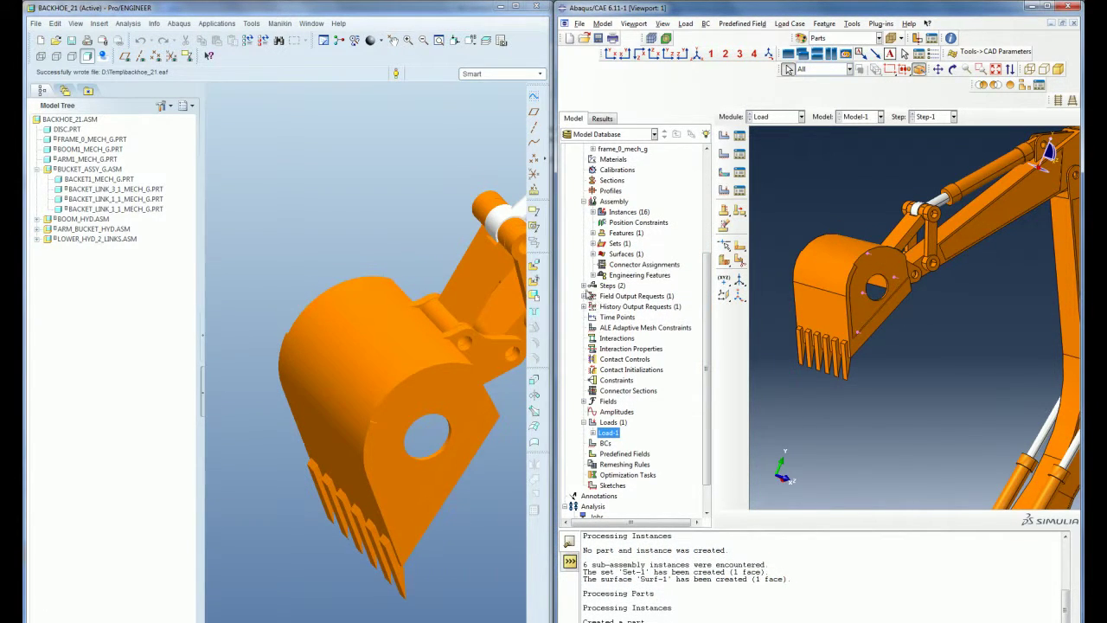
pyautogui.click(592, 243)
pyautogui.doubleClick(614, 253)
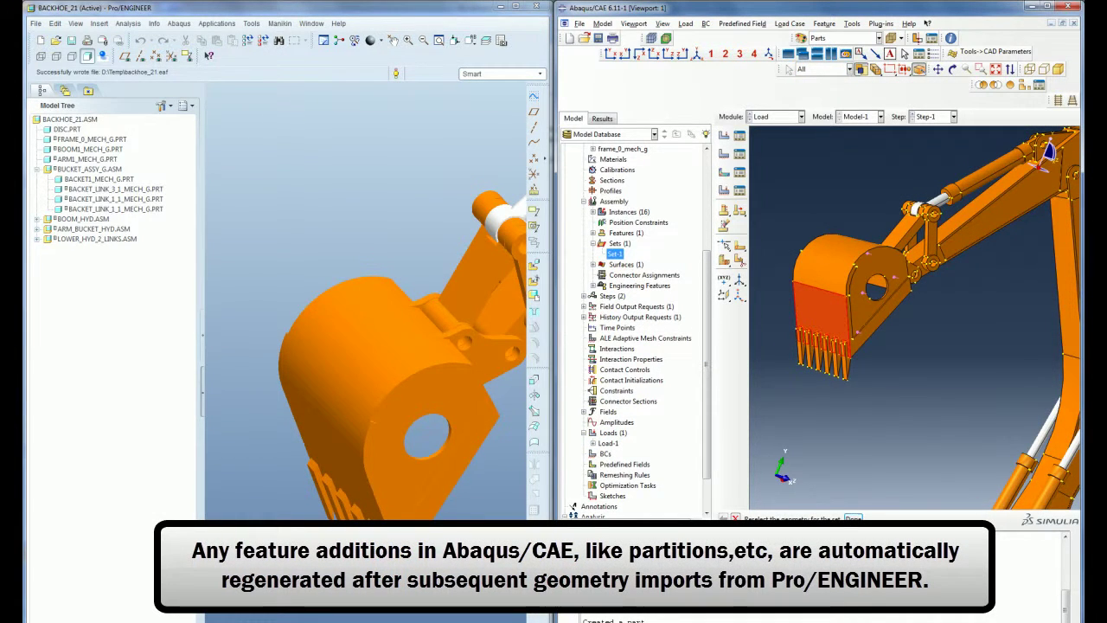
pyautogui.click(853, 519)
pyautogui.click(594, 264)
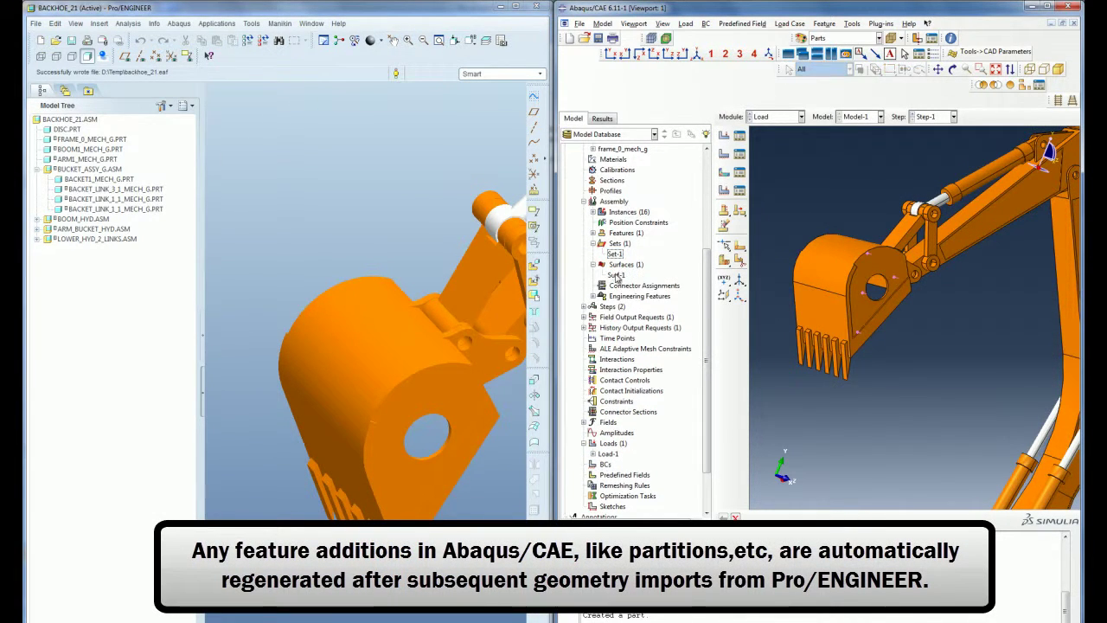
pyautogui.doubleClick(616, 275)
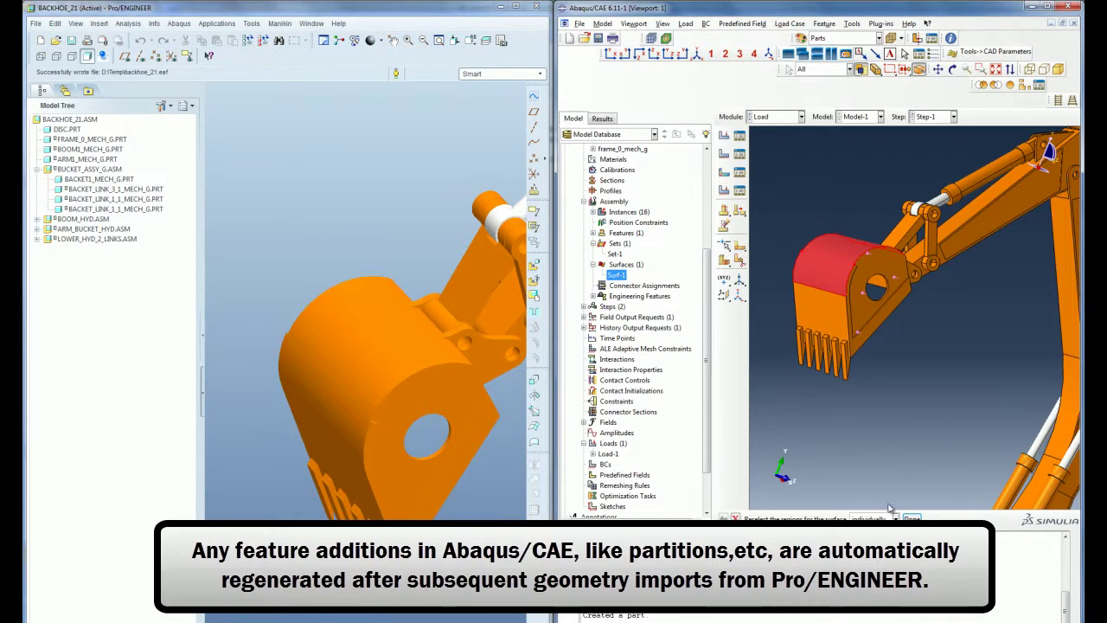
pyautogui.click(911, 519)
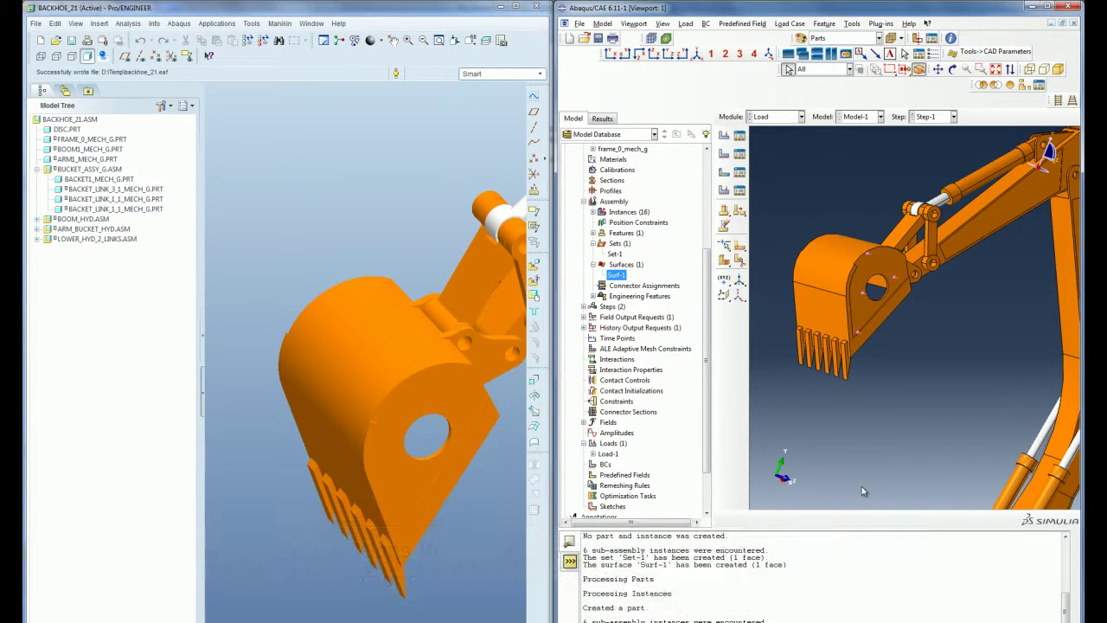